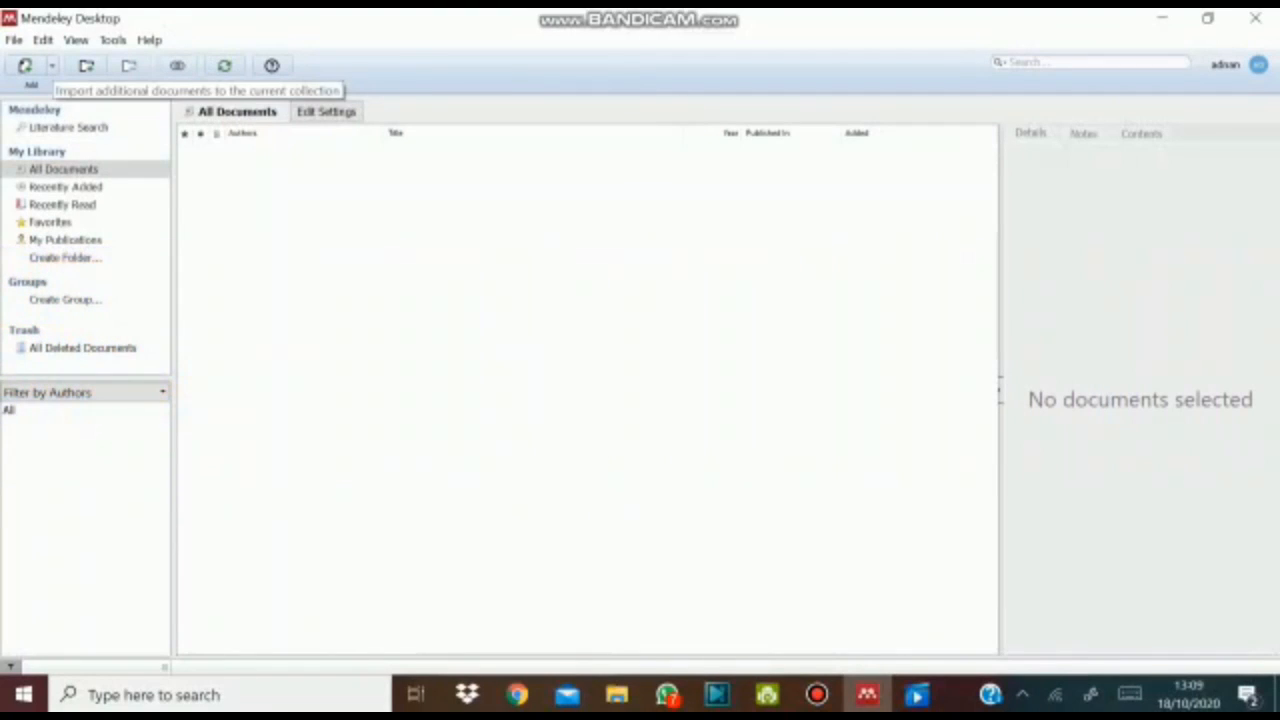
- Examine the document types and entry fields of the manual new-document form, and leave it without saving an entry
click(51, 66)
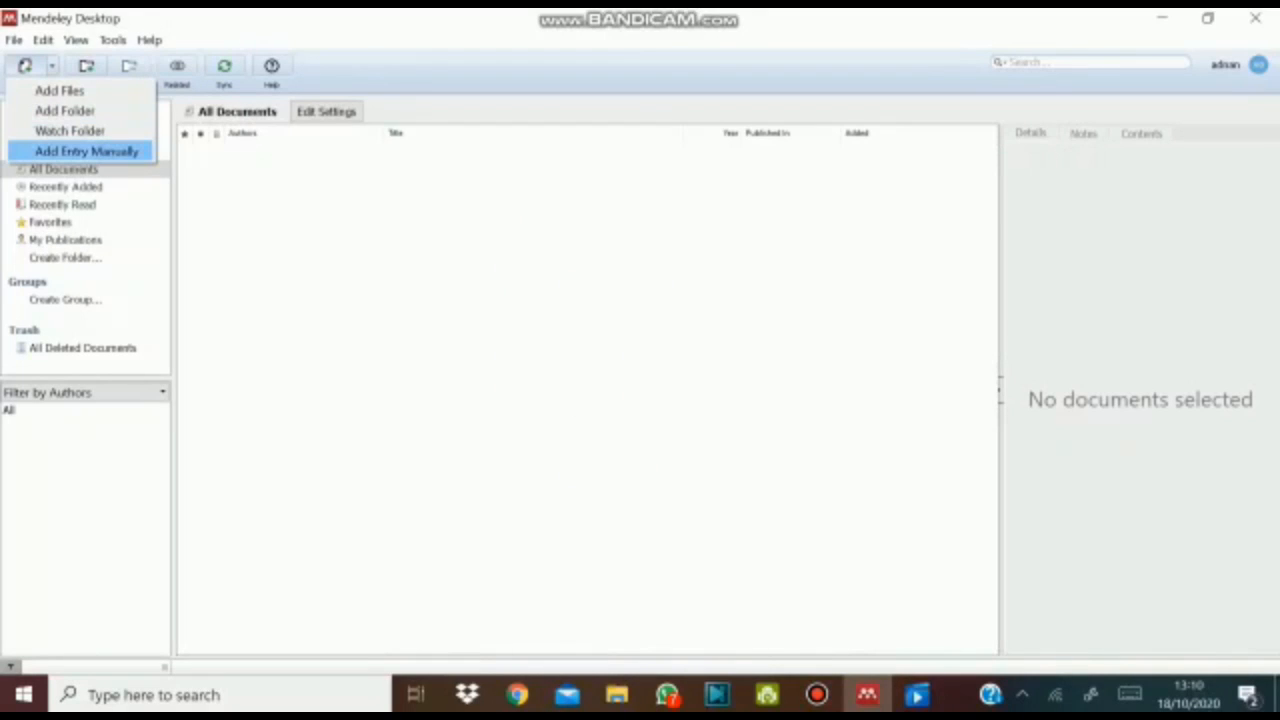
key(Return)
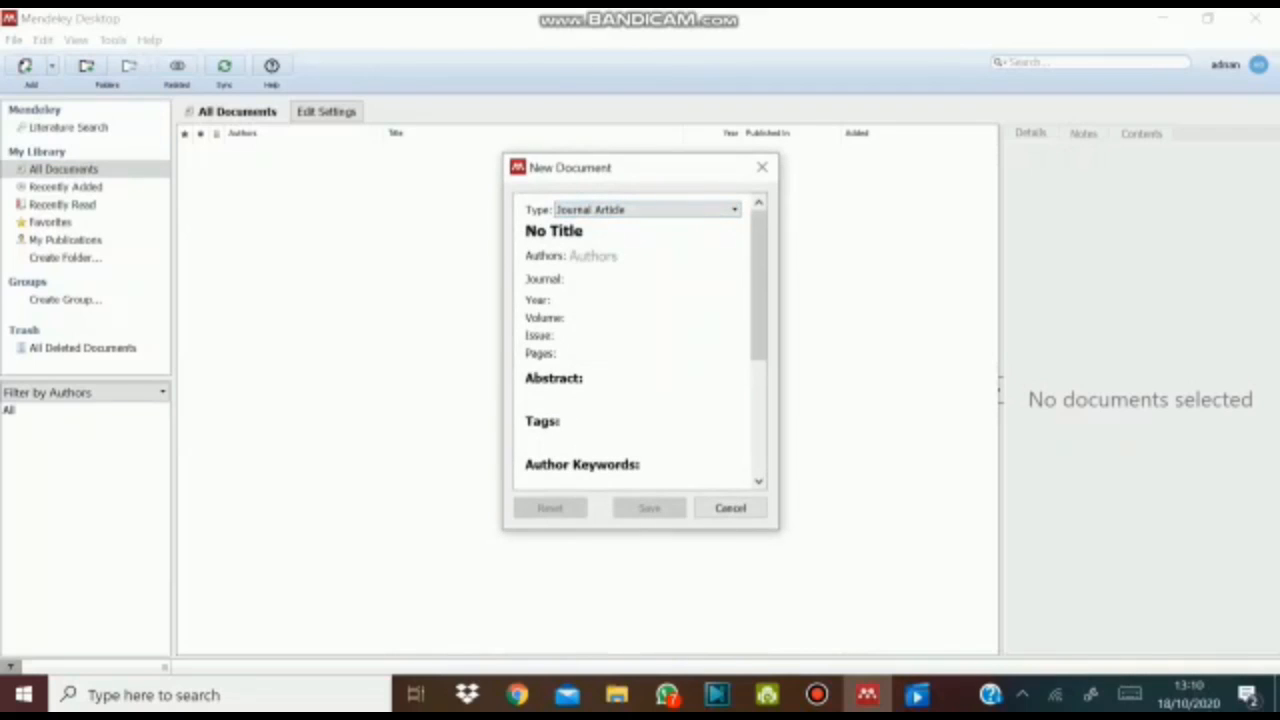
key(alt+Down)
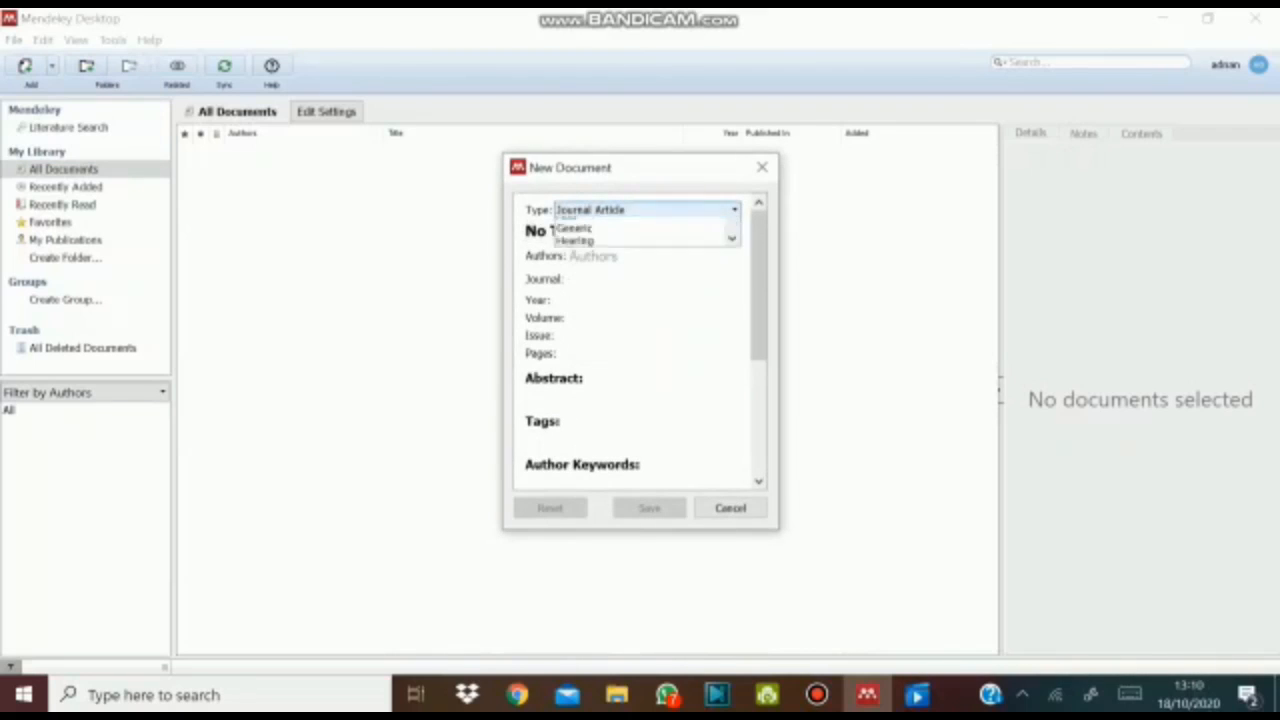
key(Return)
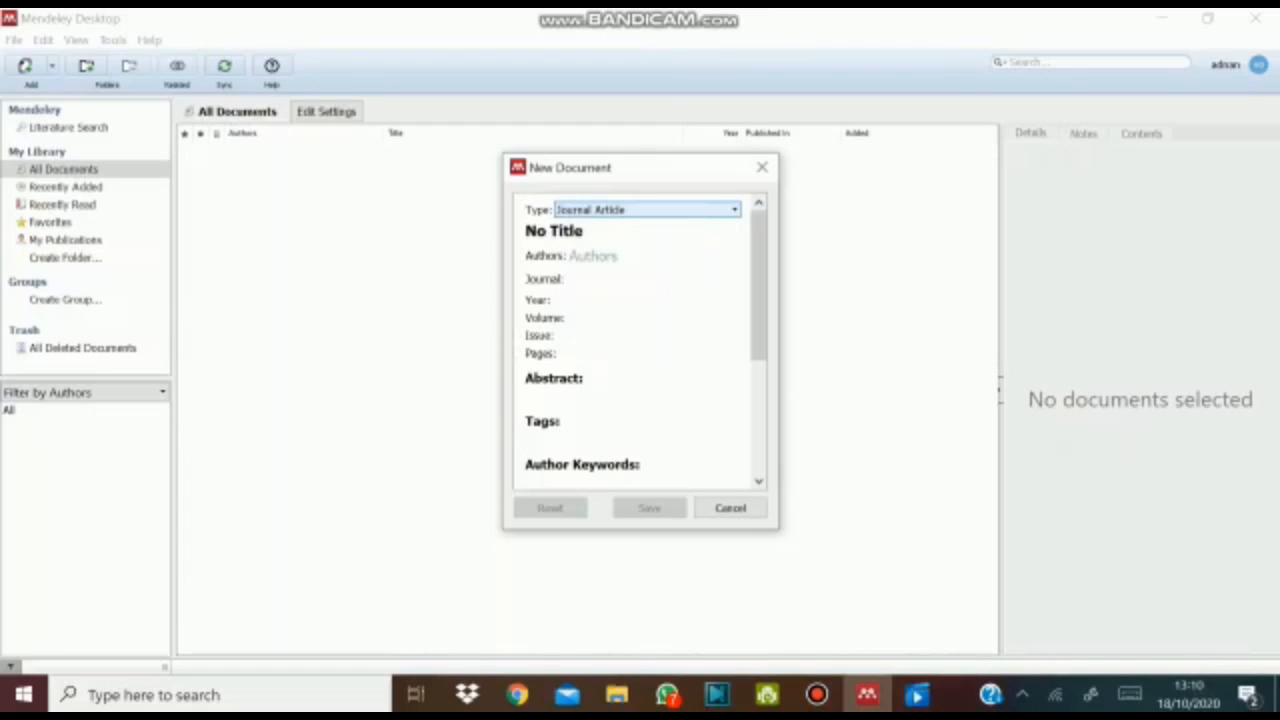
click(734, 210)
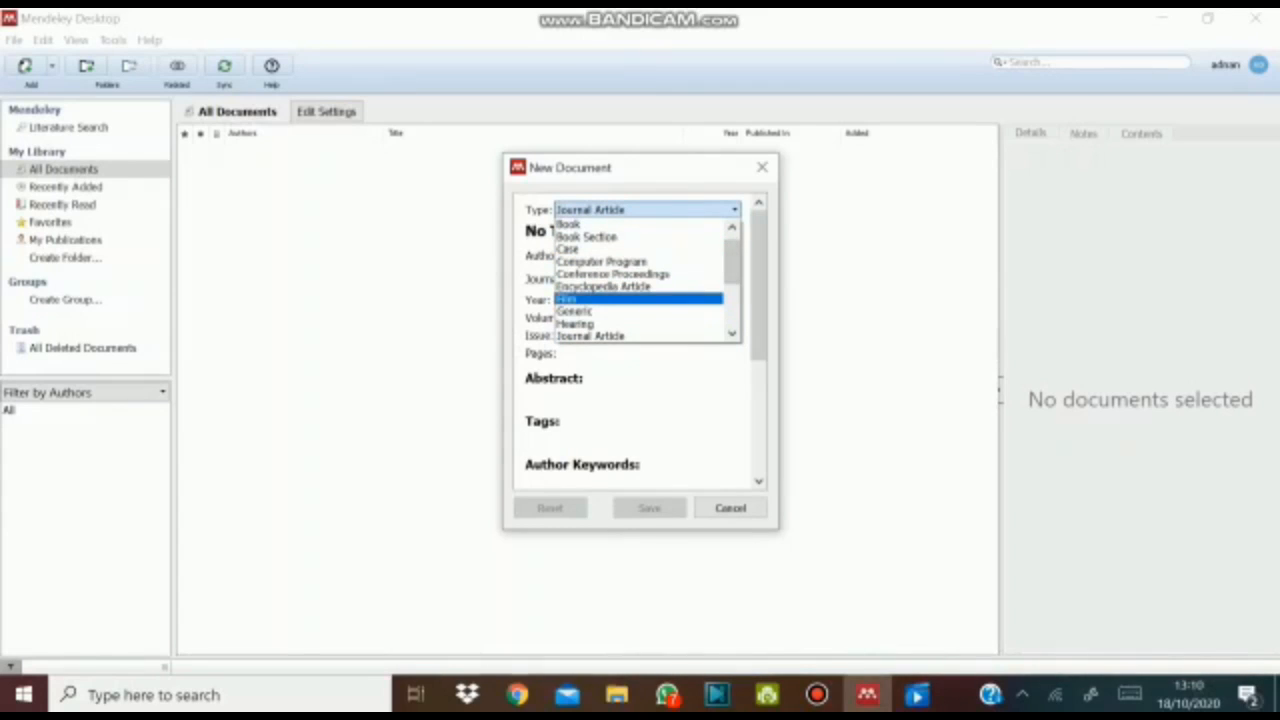
key(Escape)
click(654, 256)
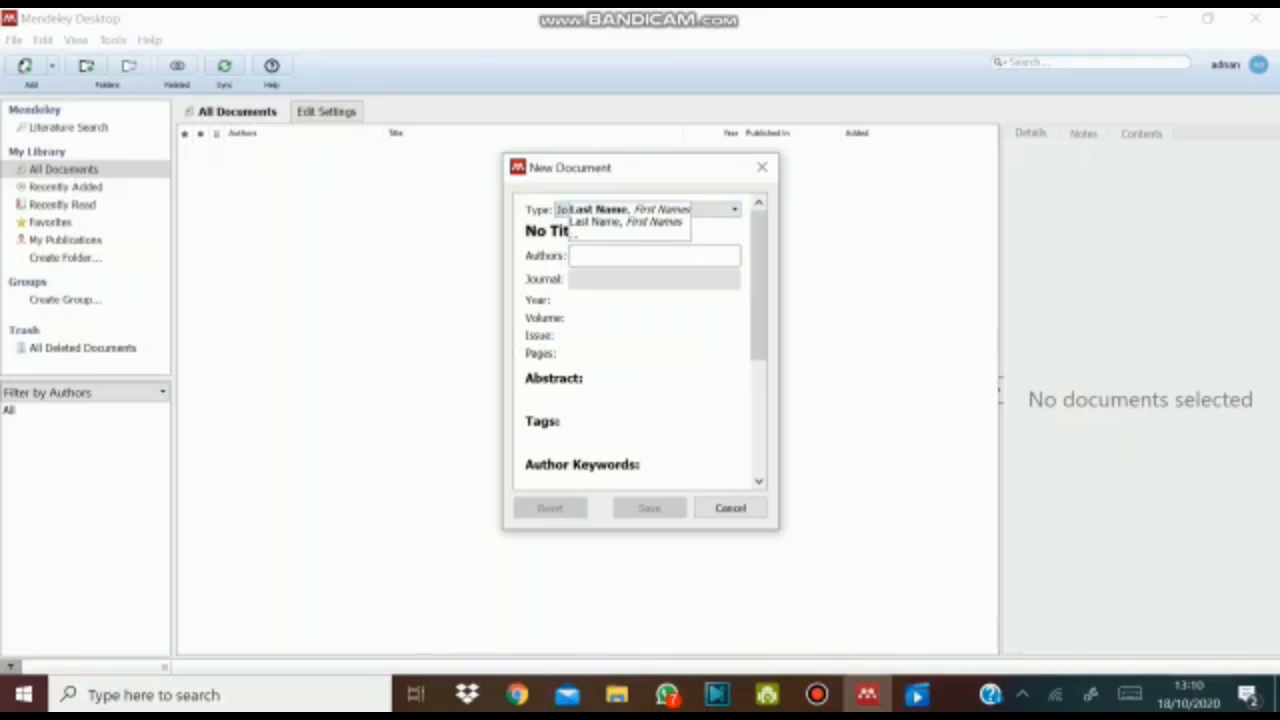
click(654, 279)
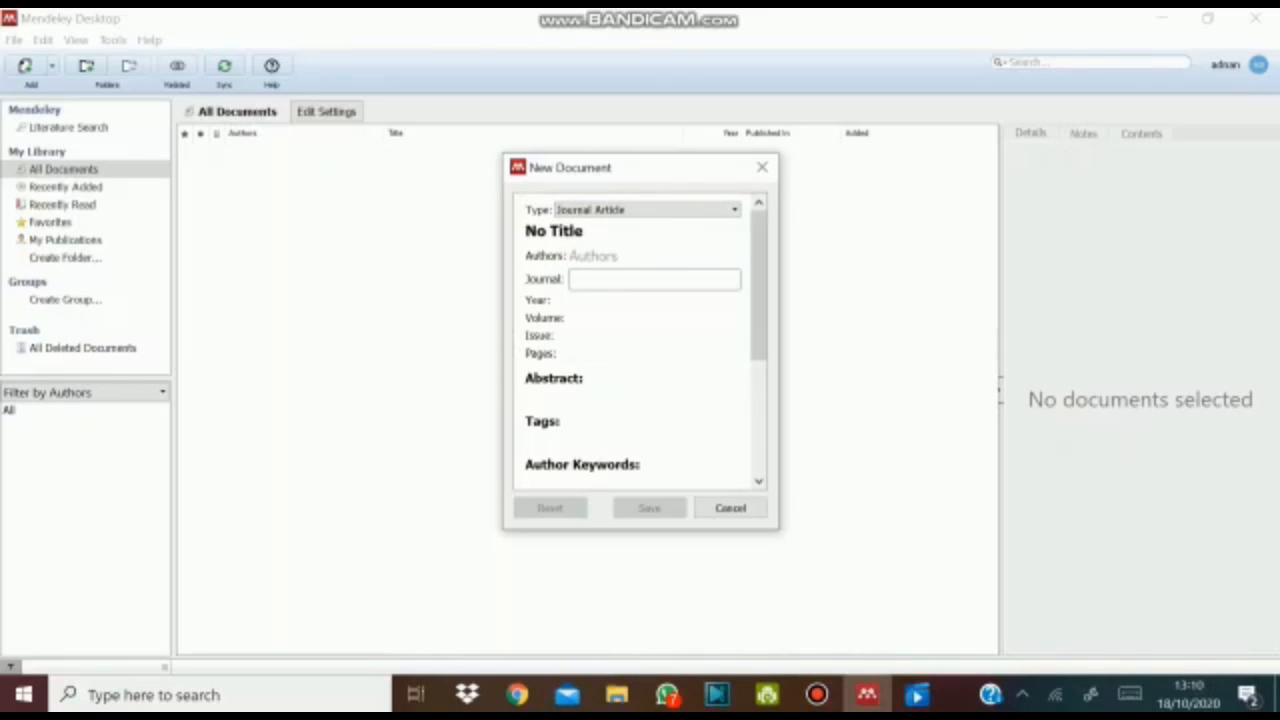
scroll(635, 340, down, 5)
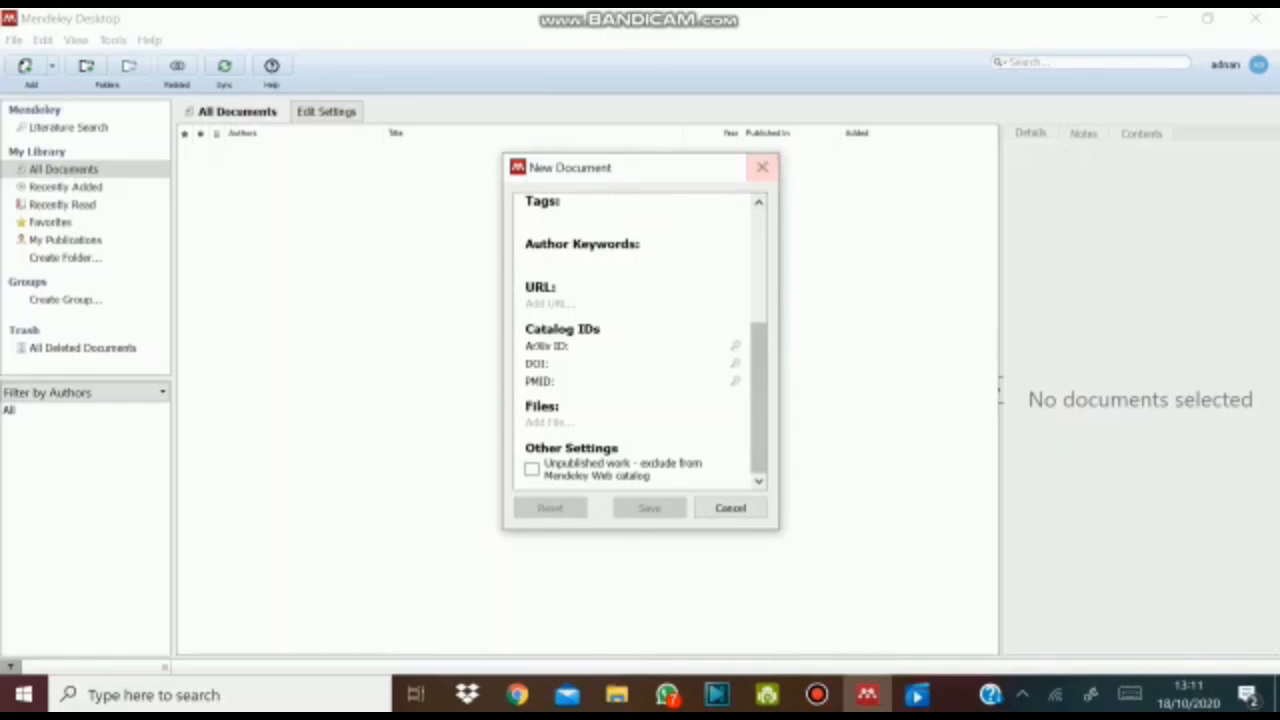
click(762, 167)
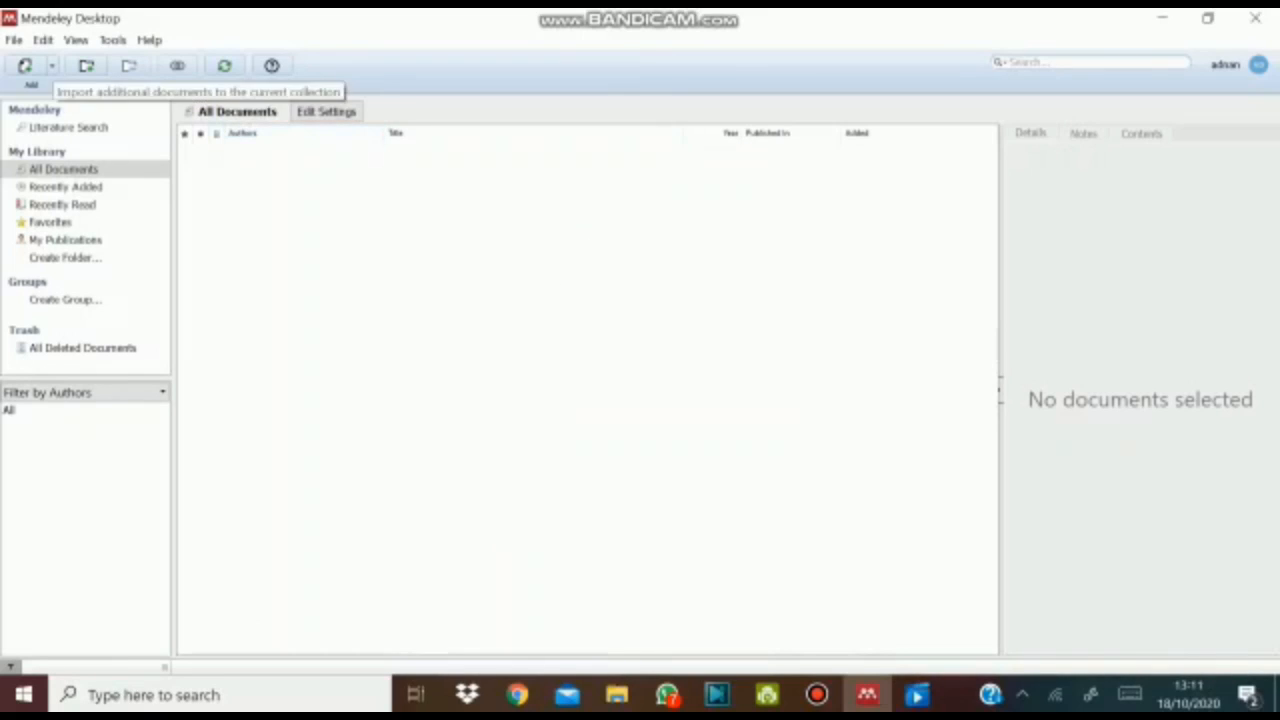
- Import the FUNDAMENTAL OF PHYSICS PDF from the BUKU KULIAH folder into the library and open the imported document
click(52, 65)
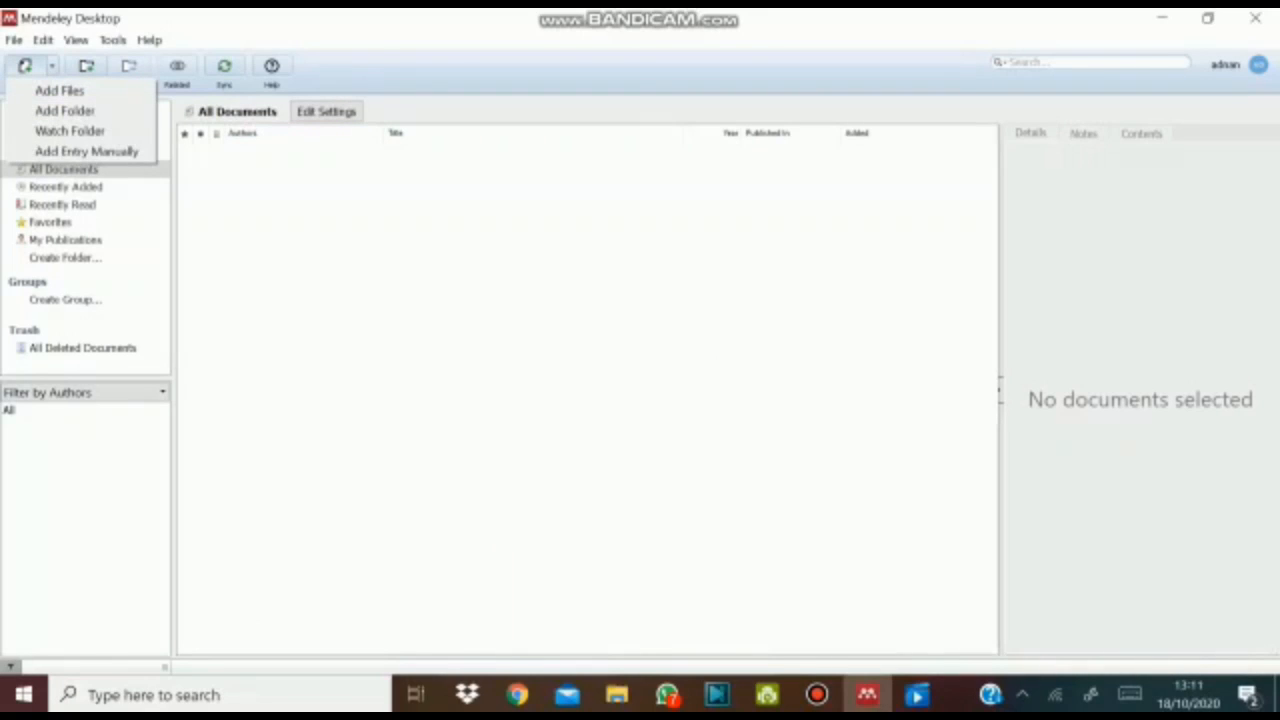
key(Escape)
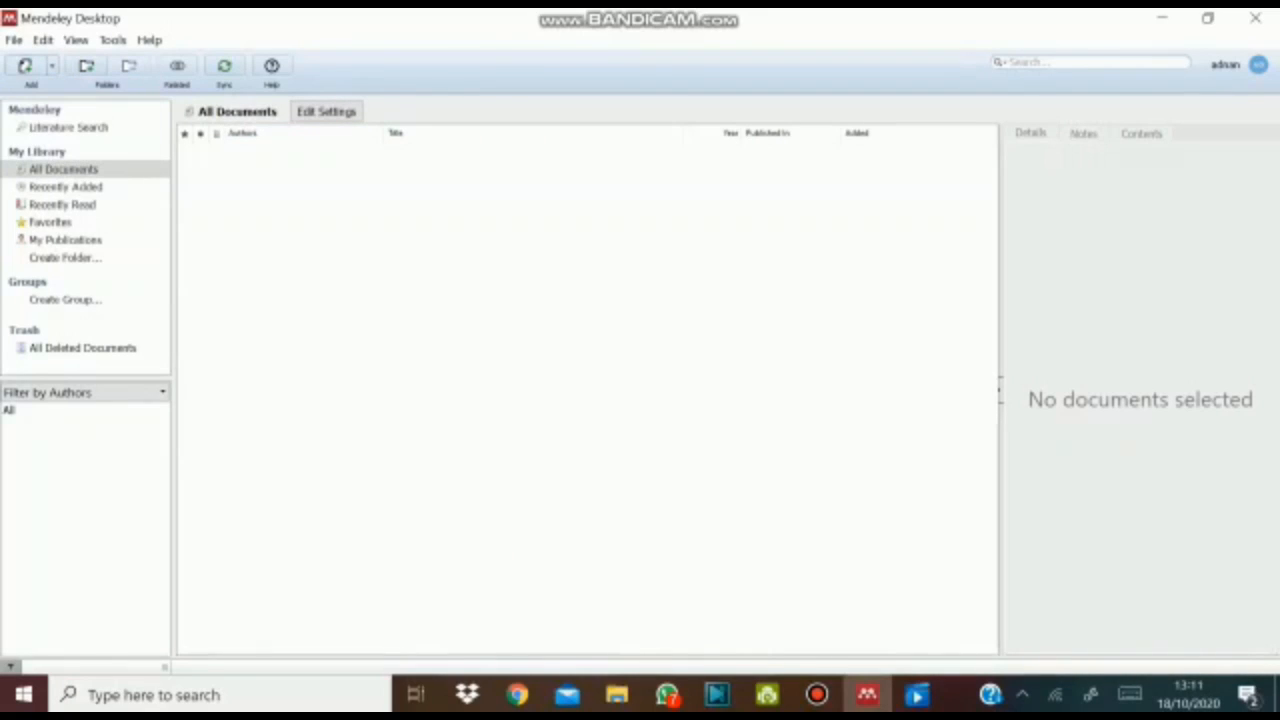
click(26, 66)
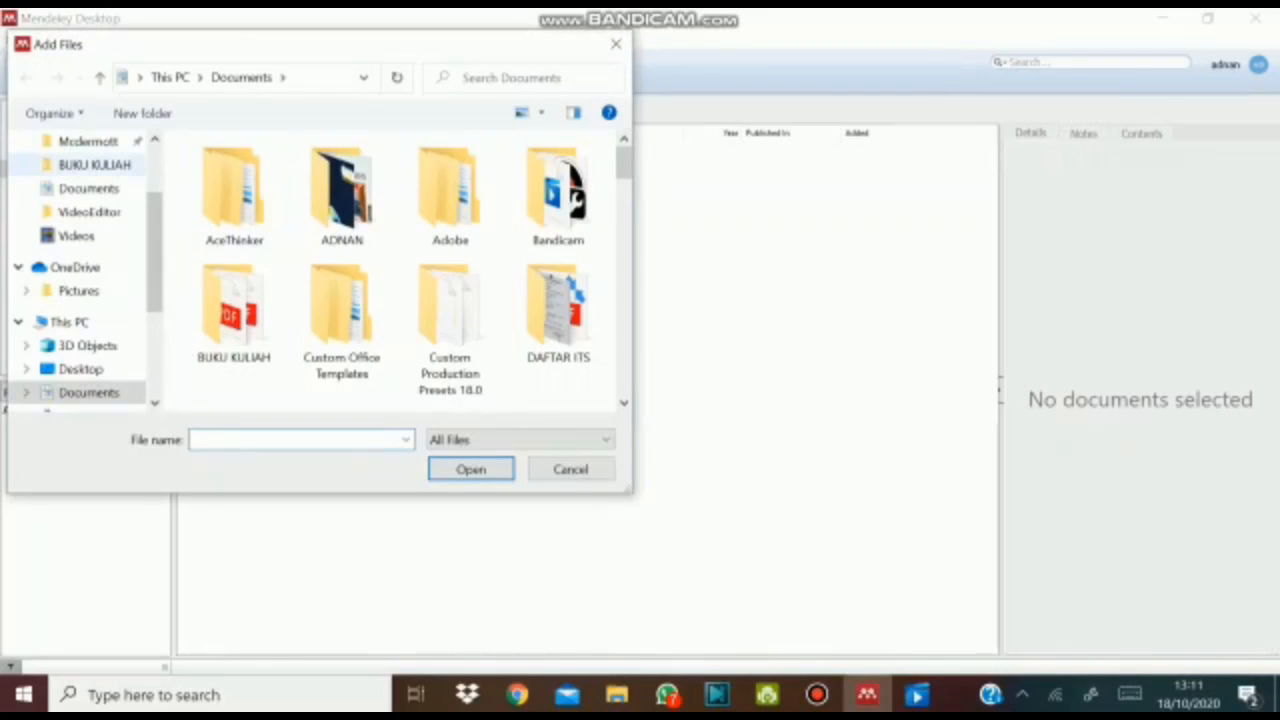
scroll(80, 270, up, 2)
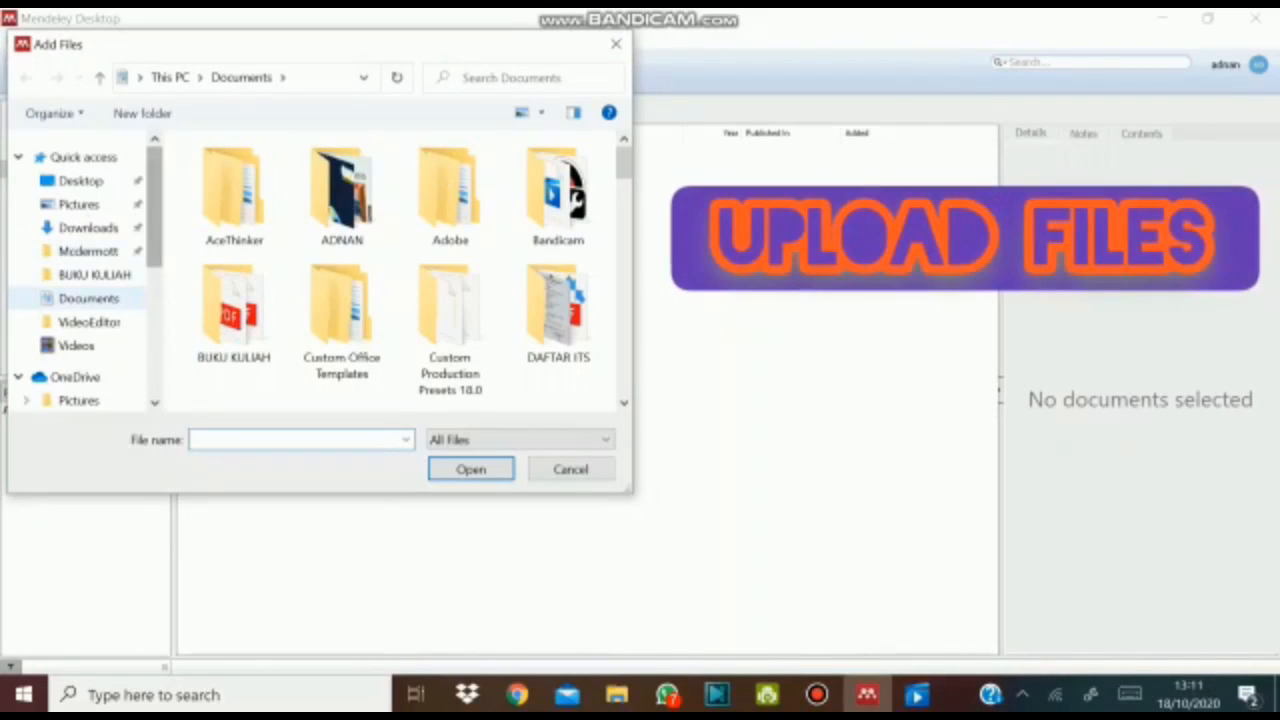
click(94, 274)
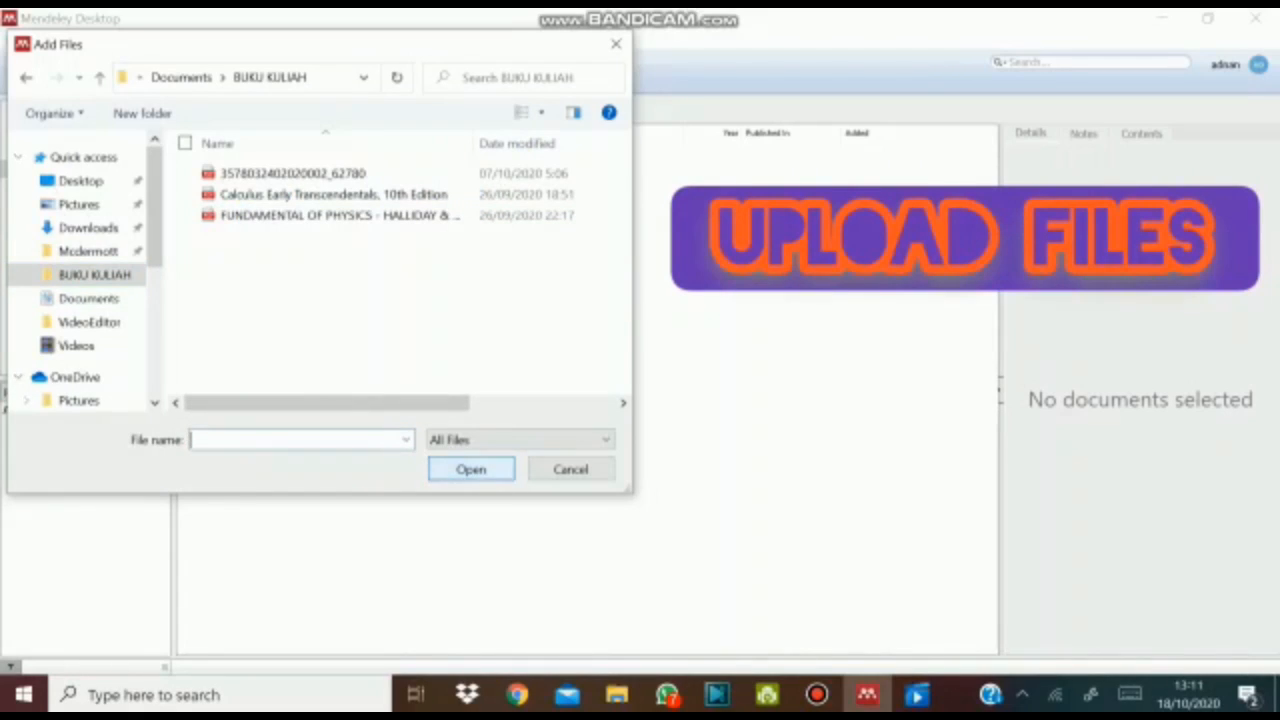
scroll(80, 275, down, 2)
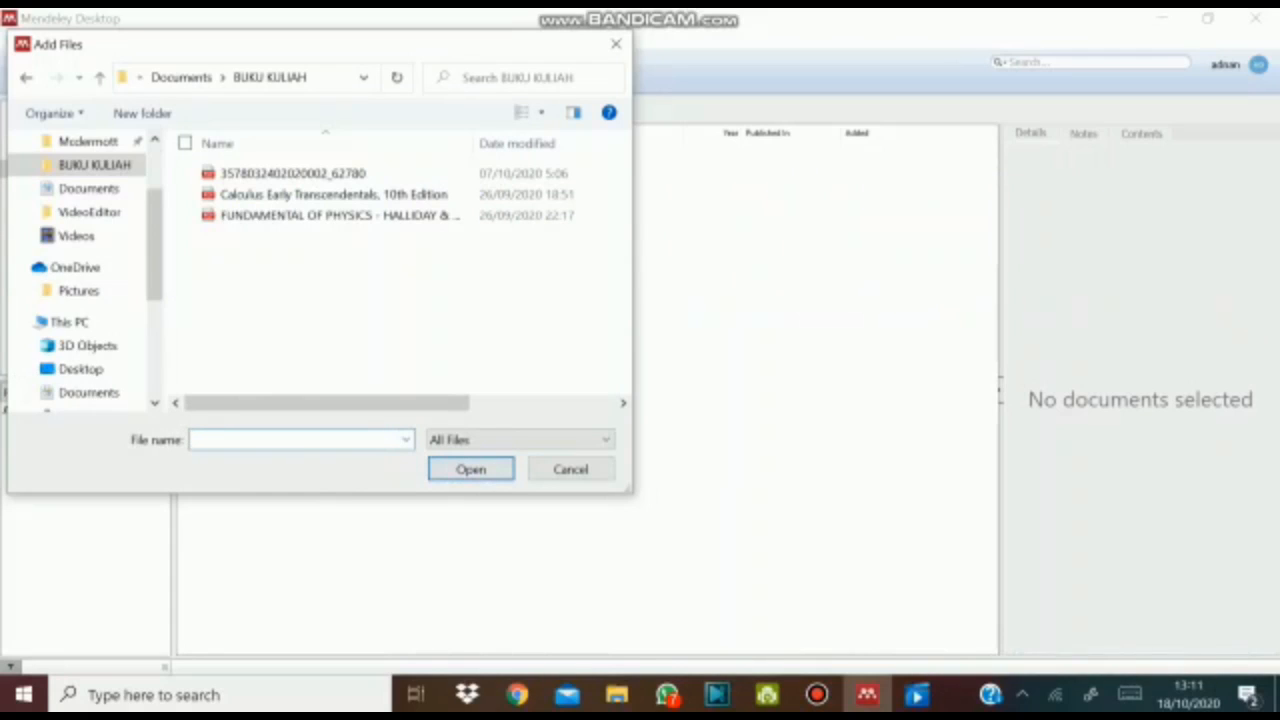
click(342, 216)
click(471, 469)
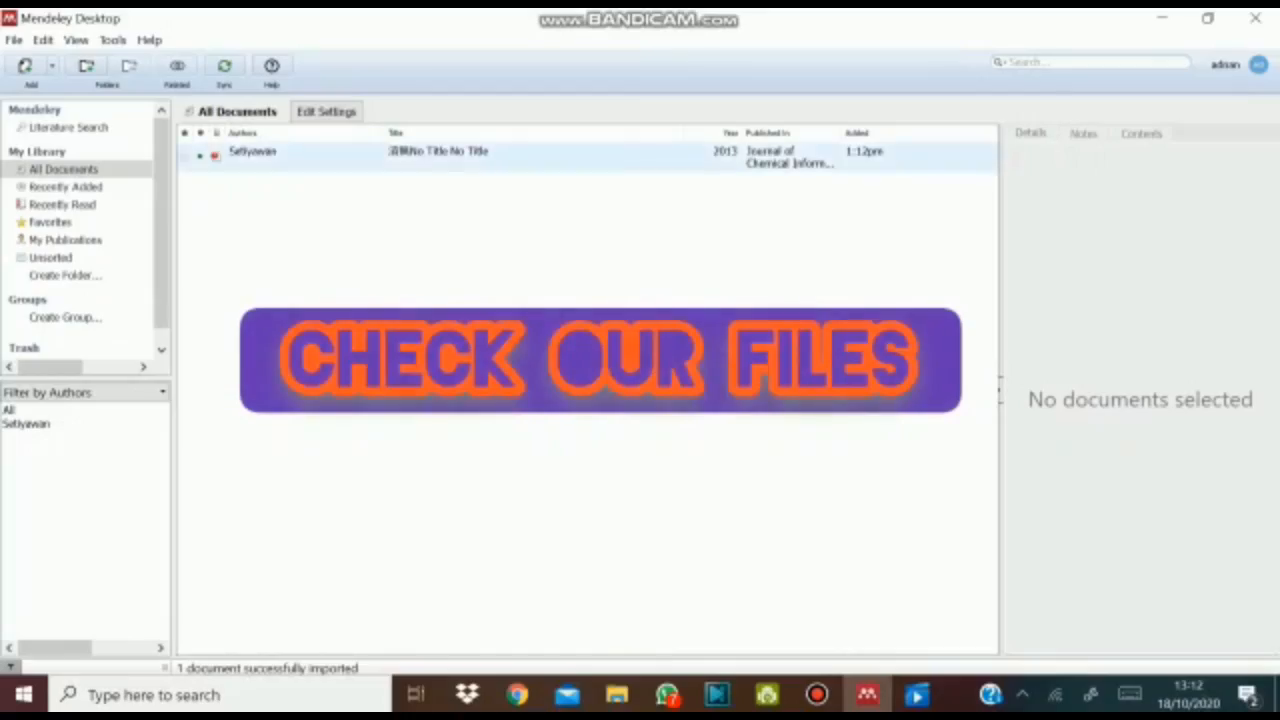
double_click(438, 152)
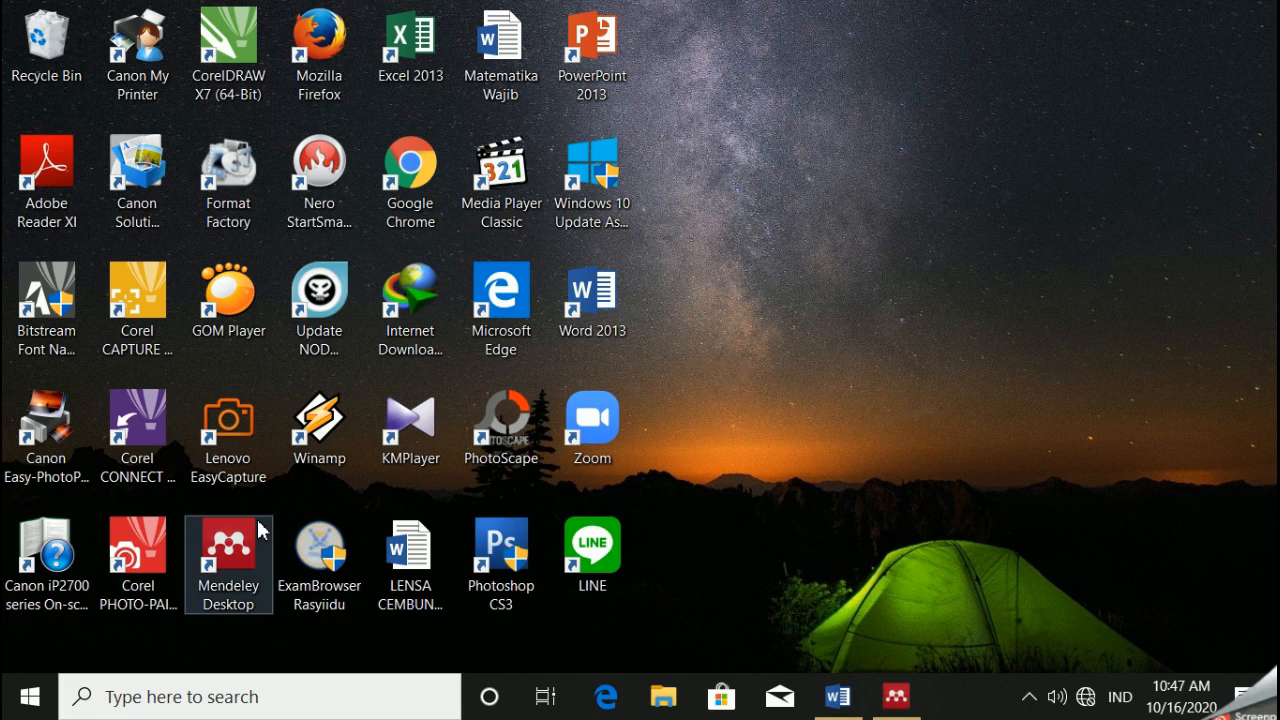
- Switch to Mendeley Desktop, review its document list and check the MS Word plugin's installation status, and minimize it
mouse_move(895, 688)
click(888, 584)
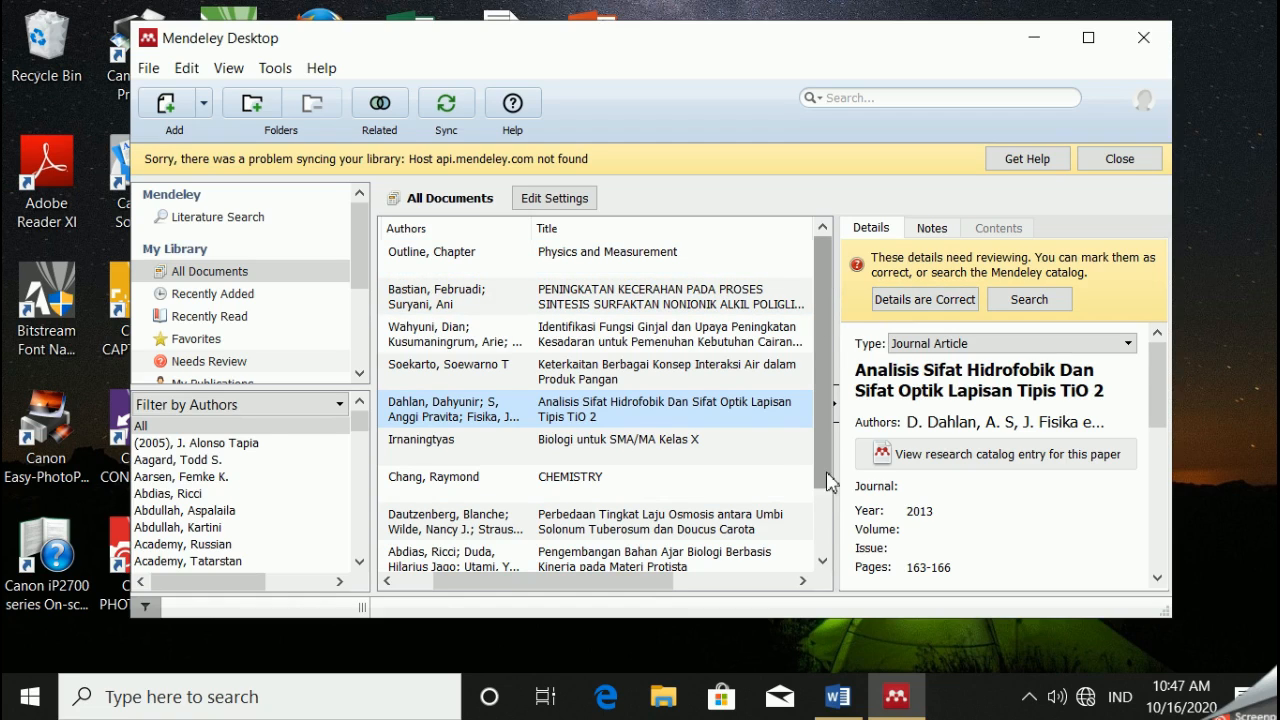
scroll(826, 517, down, 1)
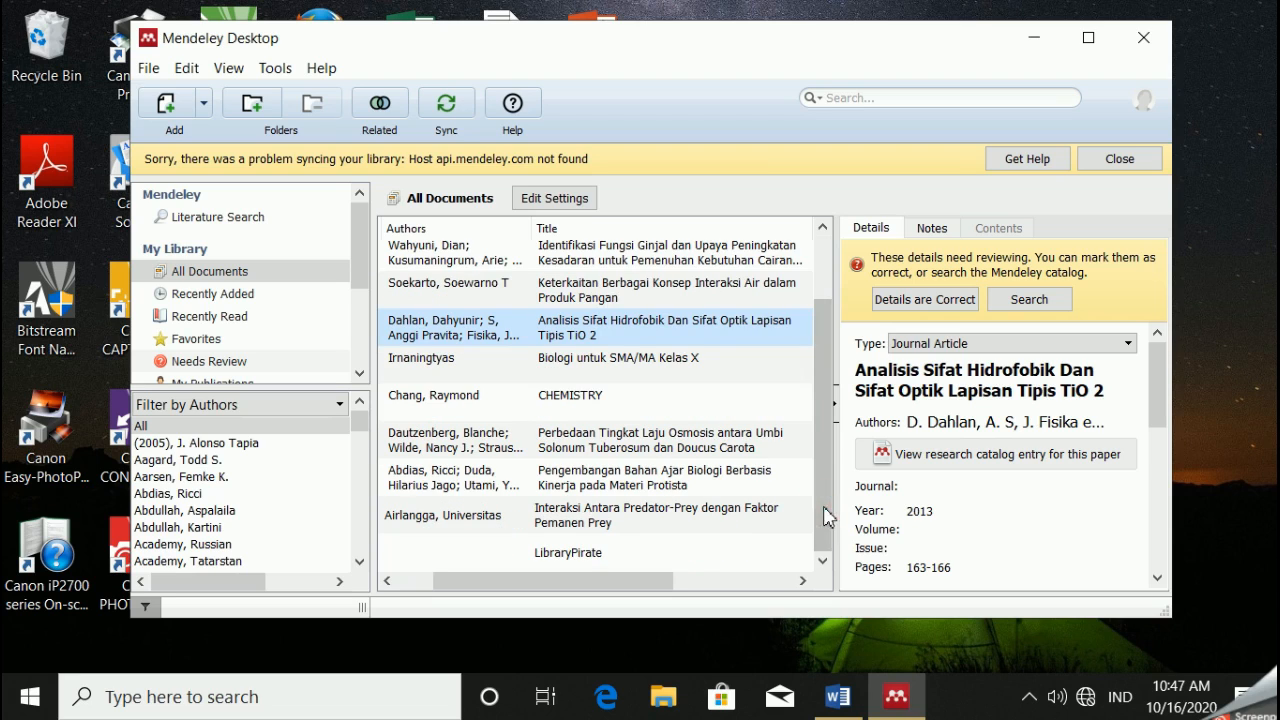
scroll(826, 258, up, 1)
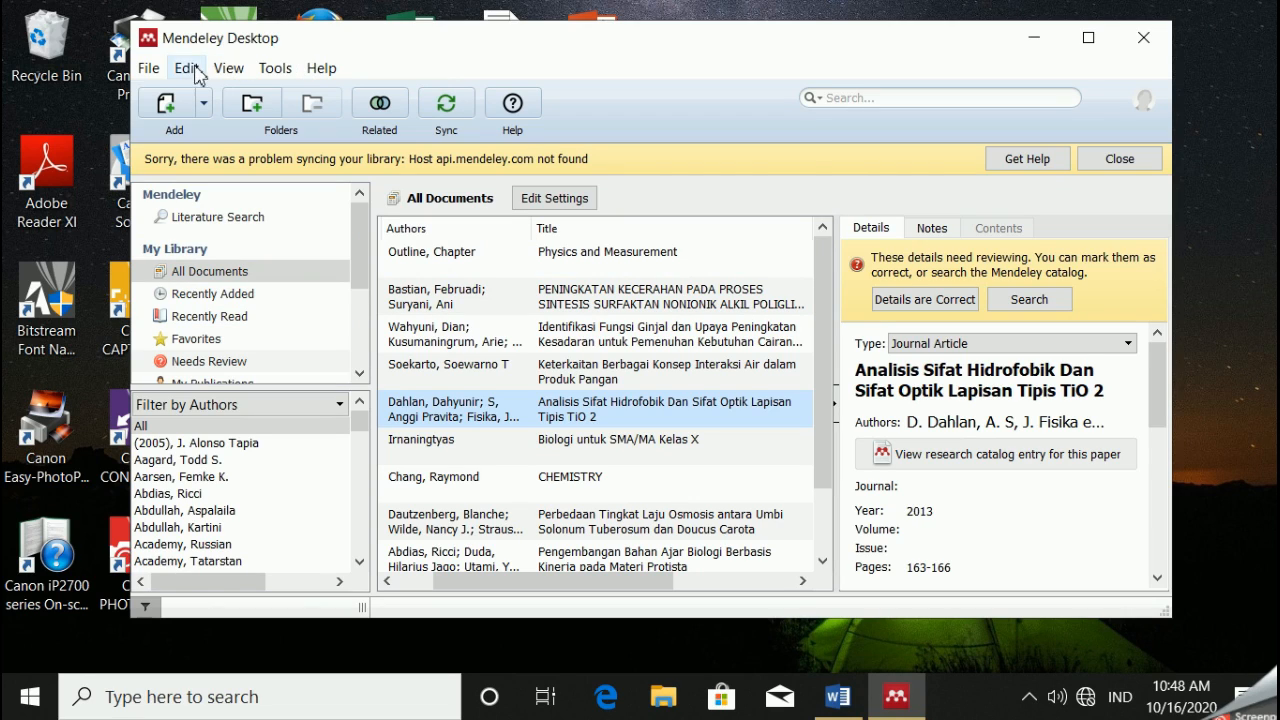
click(276, 72)
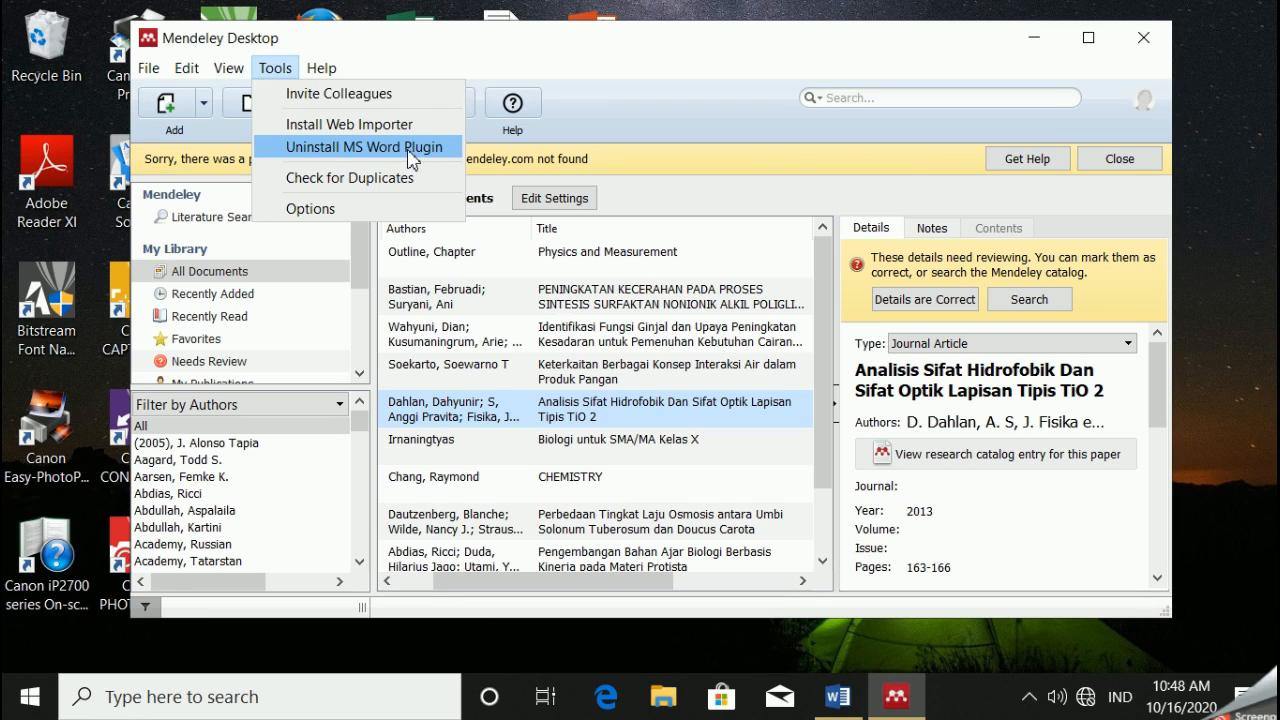
click(421, 62)
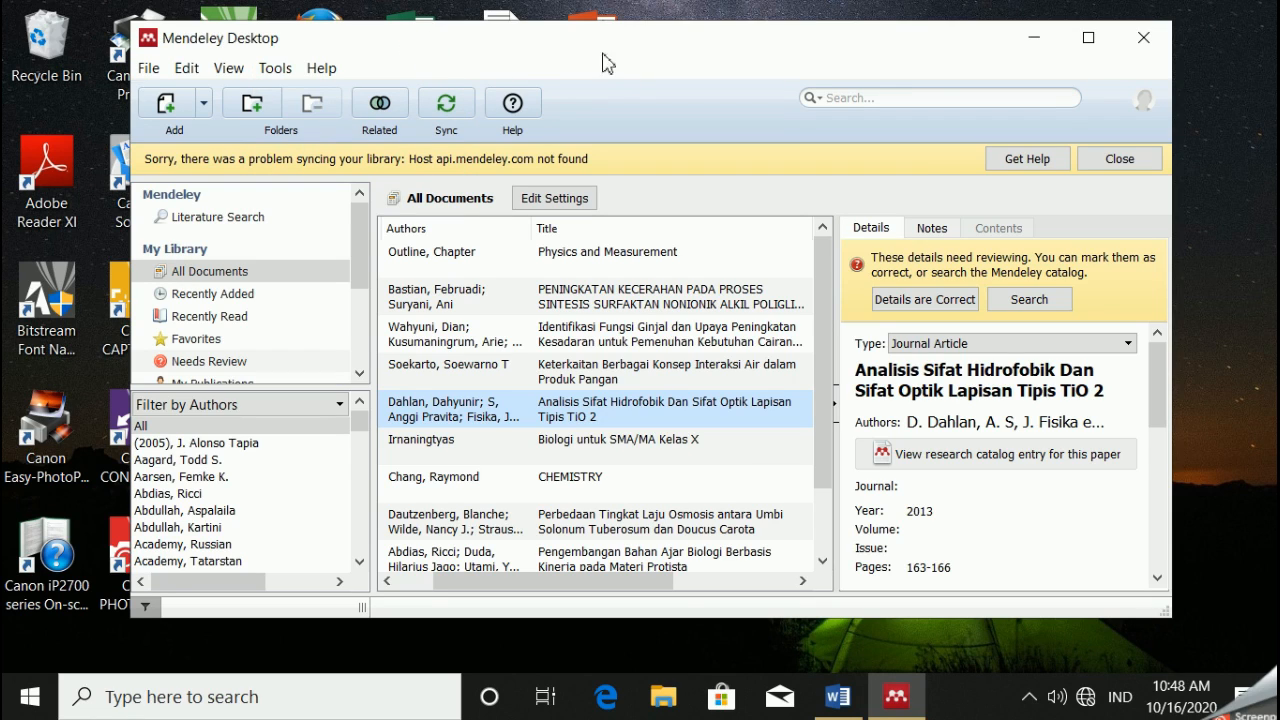
click(1035, 38)
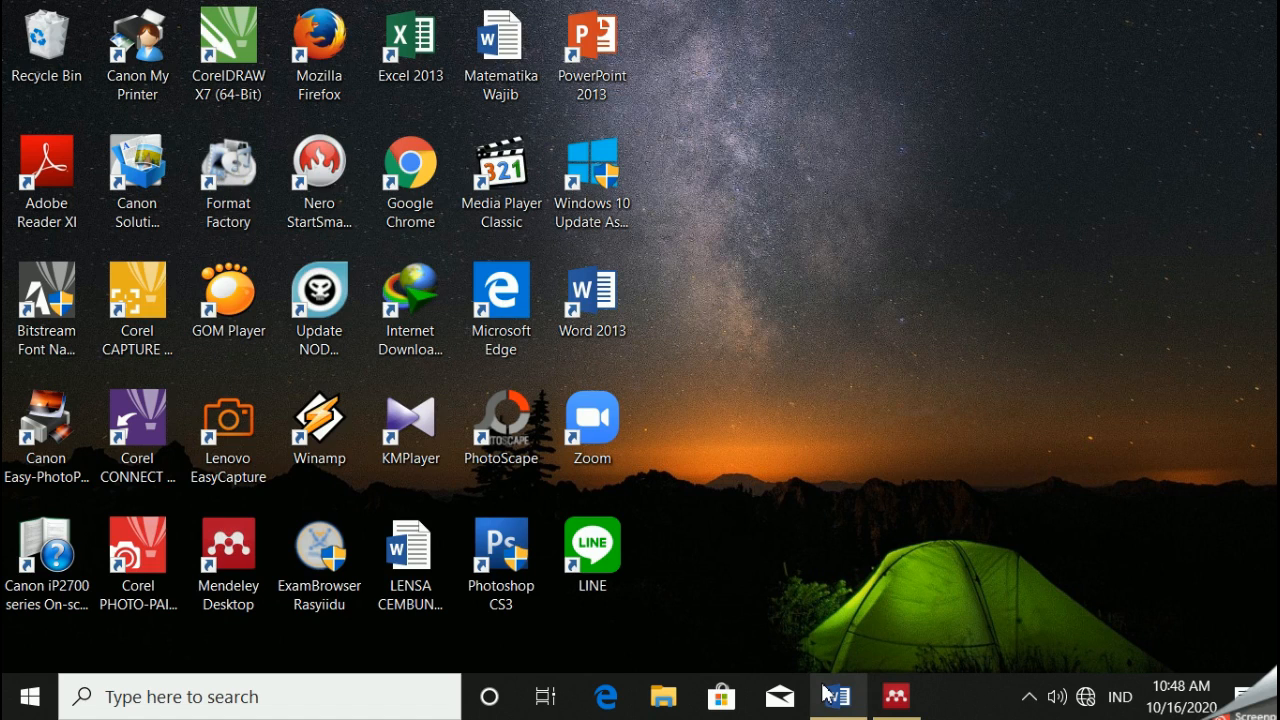
- Switch to Microsoft Word and paste the "Ginjal merupakan organ vital" paragraph from the clipboard history below the title
click(835, 696)
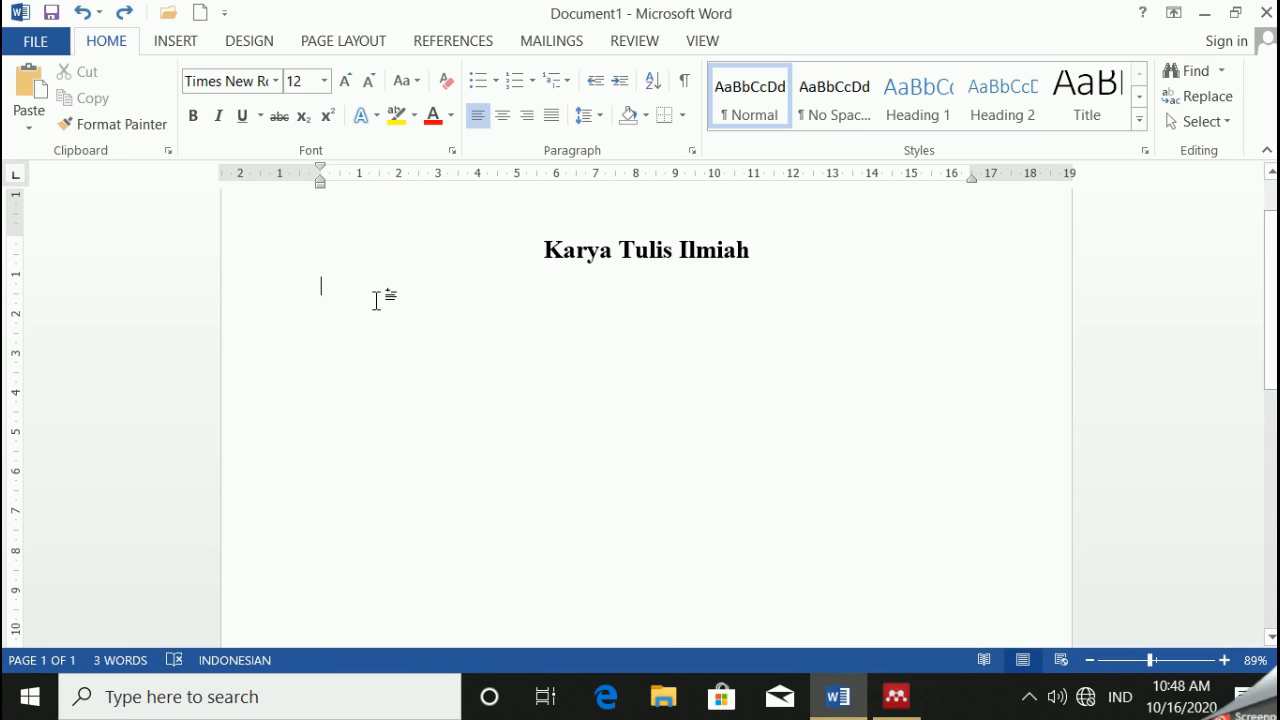
key(super+v)
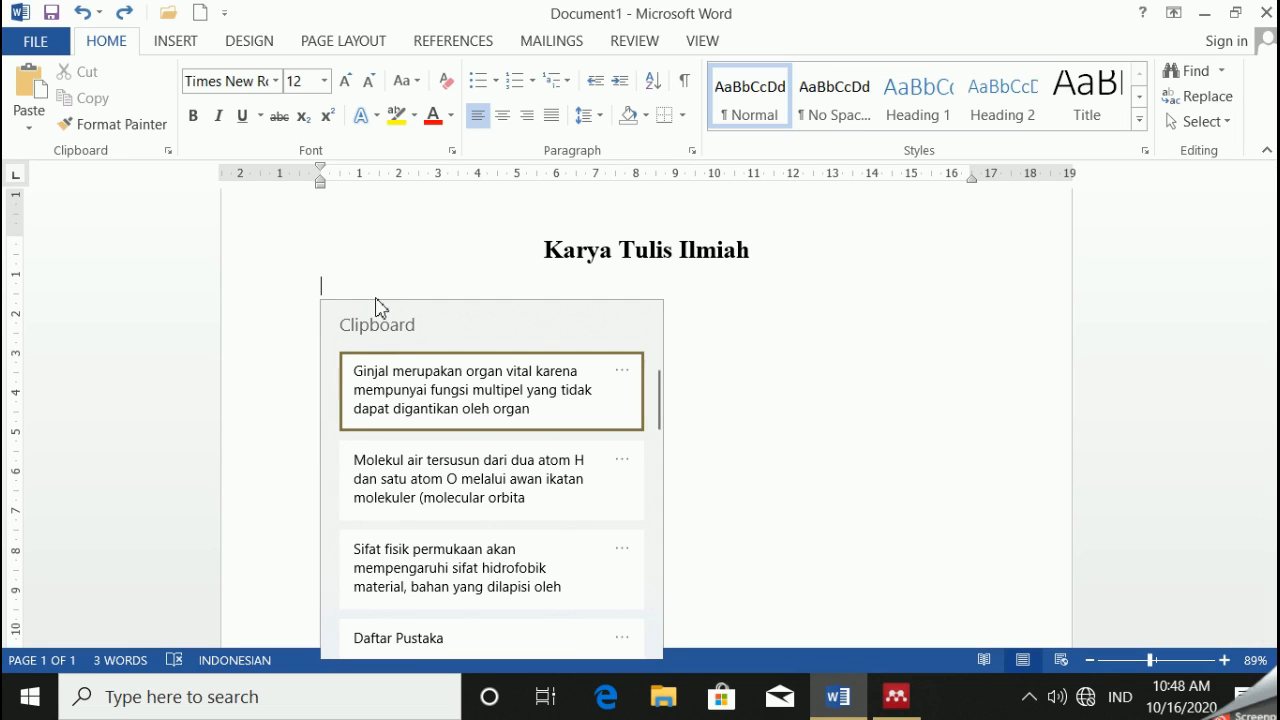
click(400, 378)
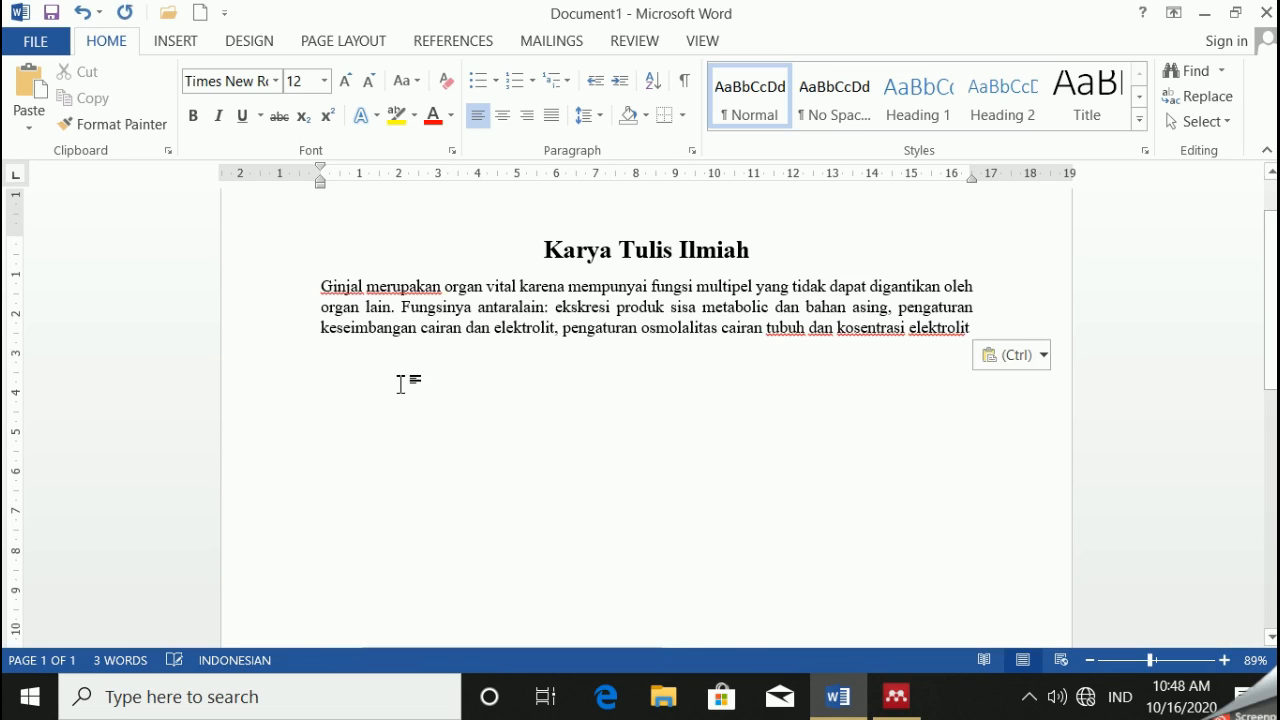
- Insert a Mendeley citation at the paragraph's end, searching for "id" and picking the 2013 reference "Identifikasi Fungsi Ginjal dan Upaya Peningkatan Kesadaran"
click(980, 330)
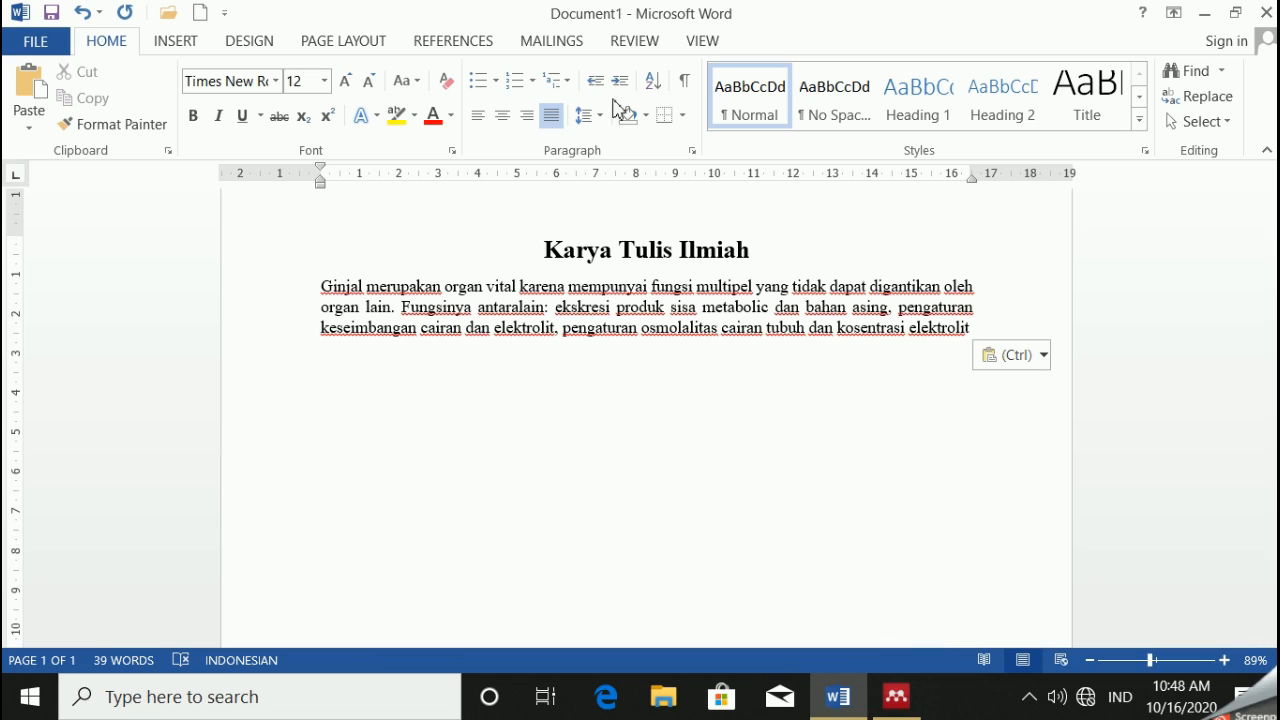
click(457, 41)
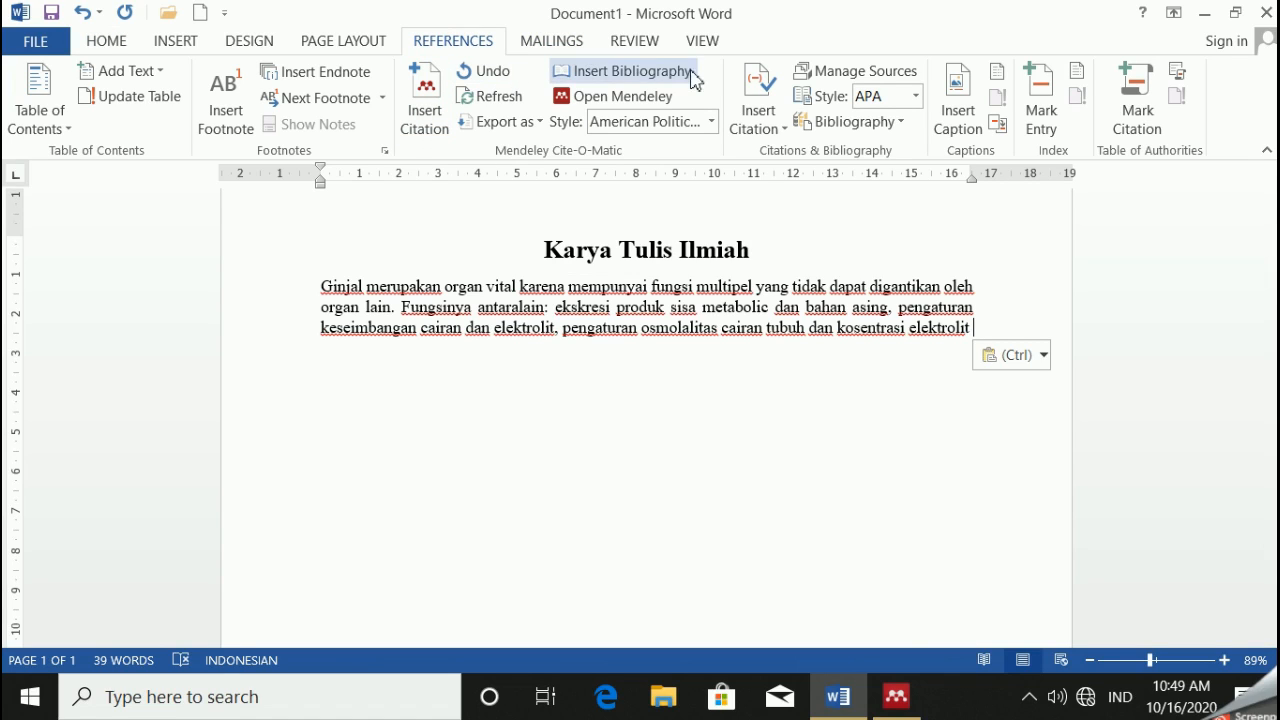
click(430, 110)
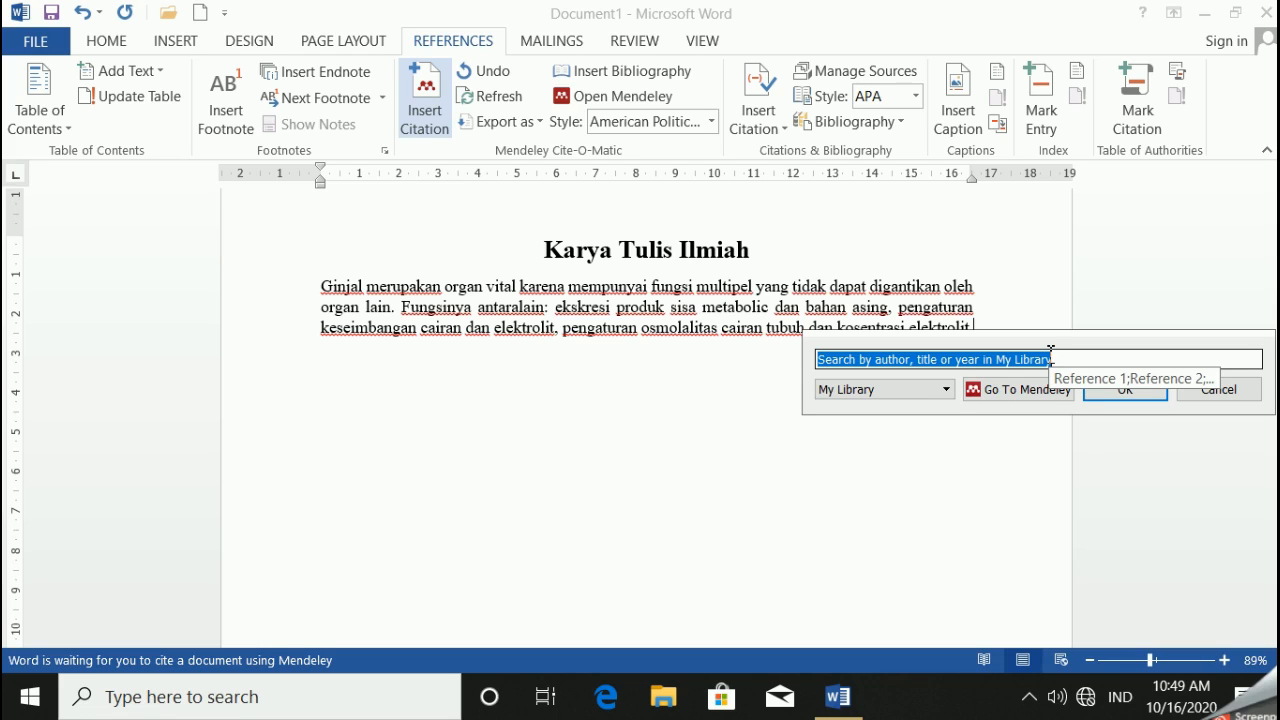
text(id)
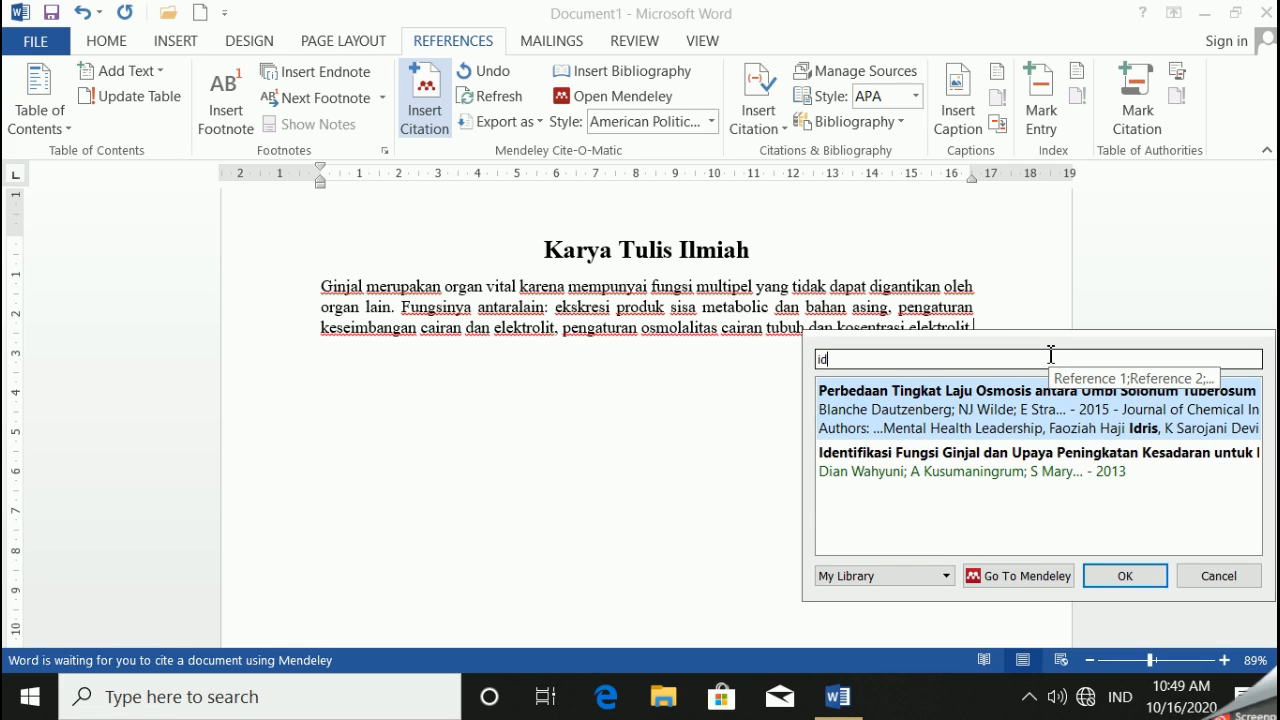
double_click(1052, 472)
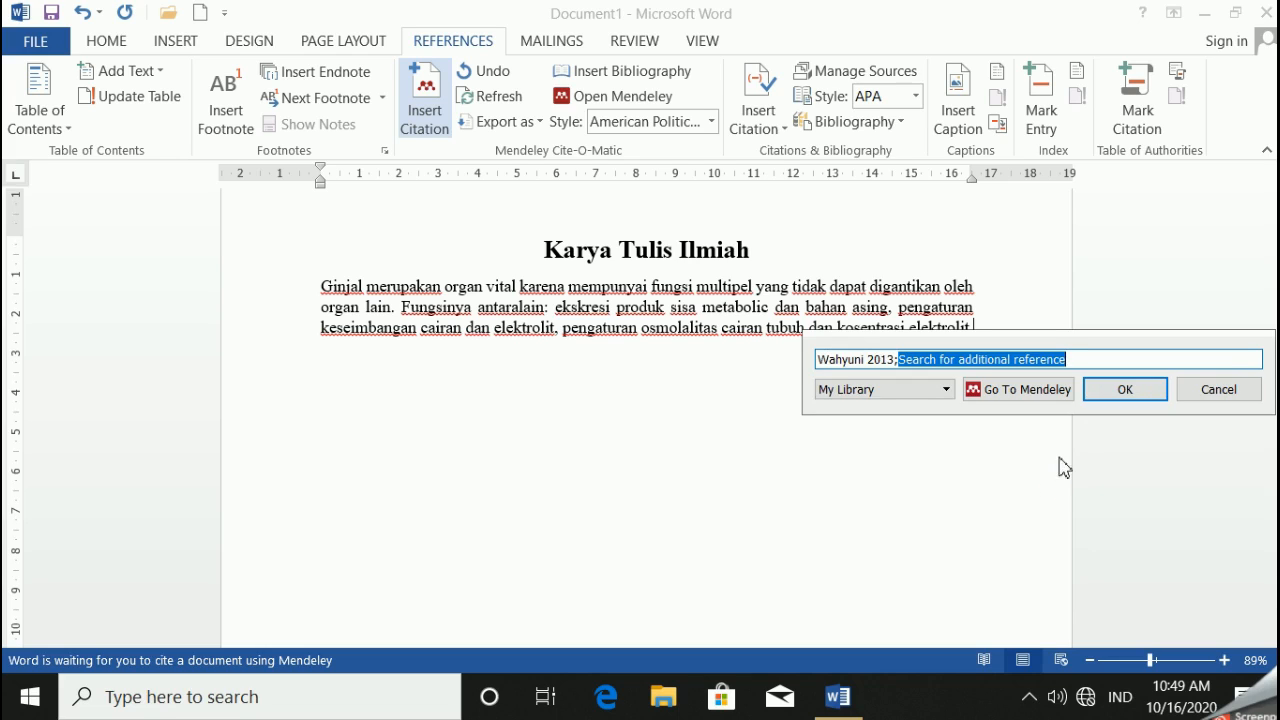
click(1120, 395)
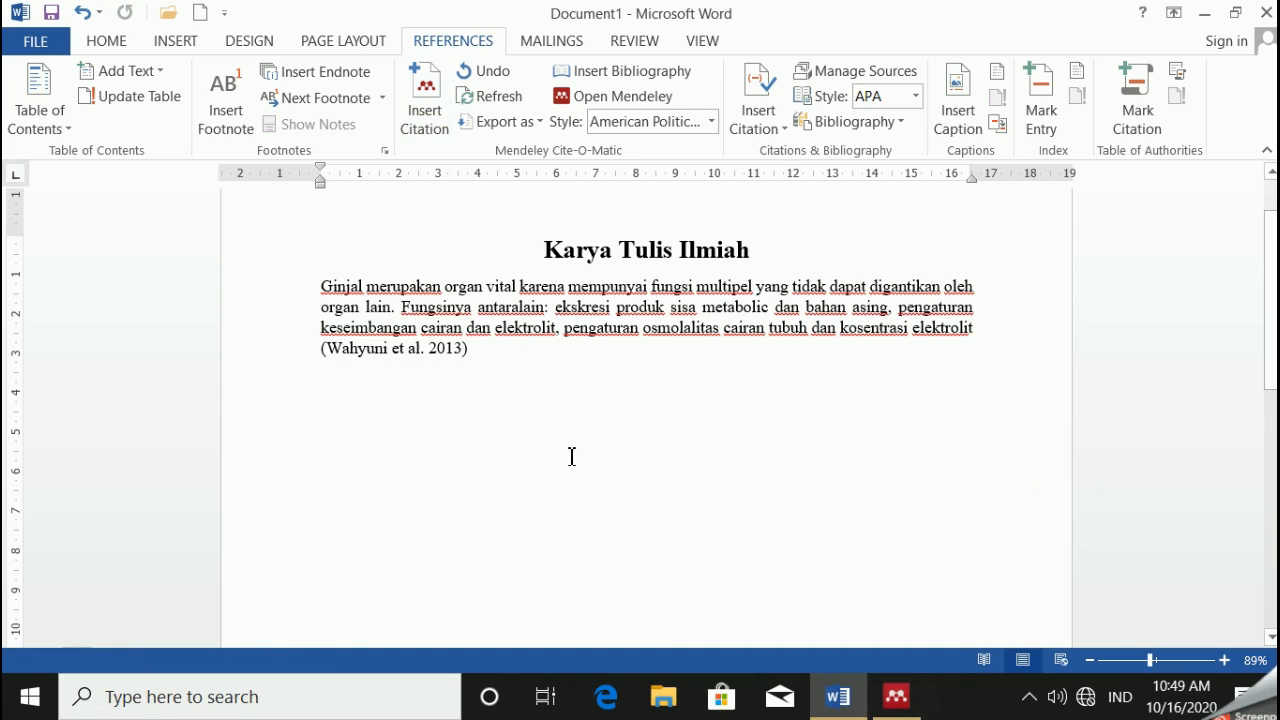
- Set the Mendeley citation style to IEEE
click(713, 124)
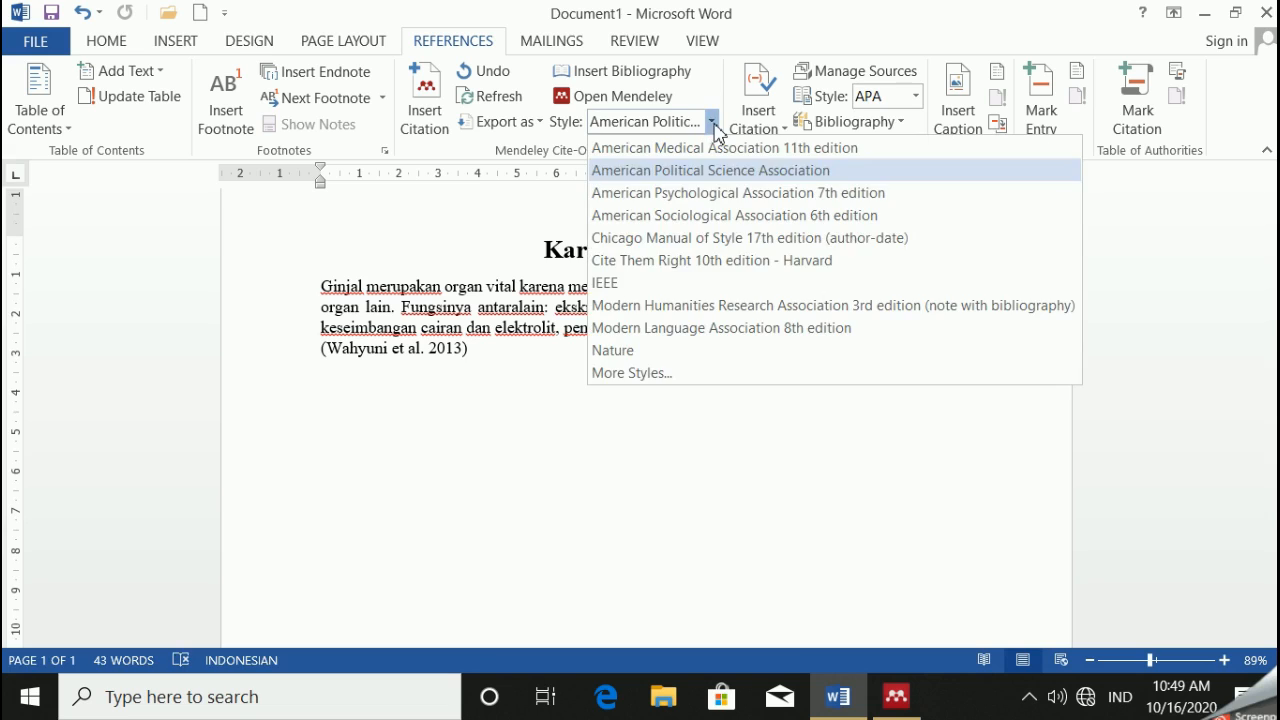
click(666, 284)
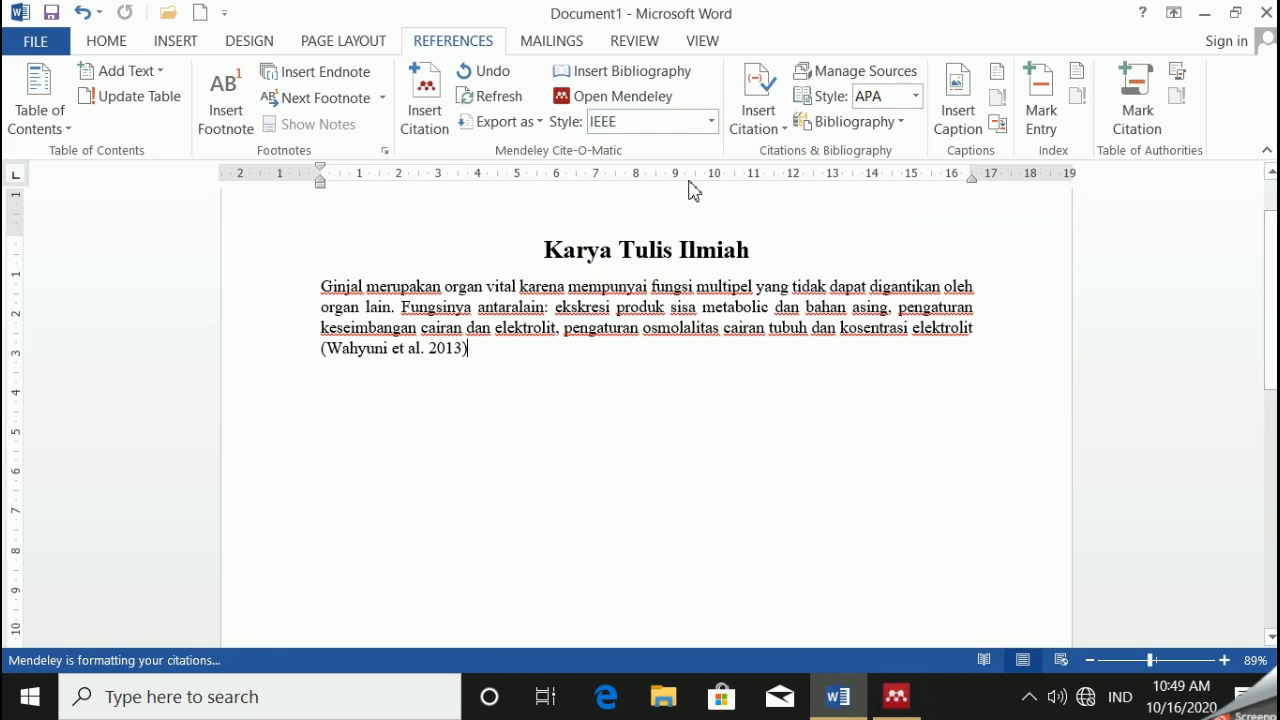
- Change the Mendeley citation style to Cite Them Right 10th edition - Harvard
click(713, 122)
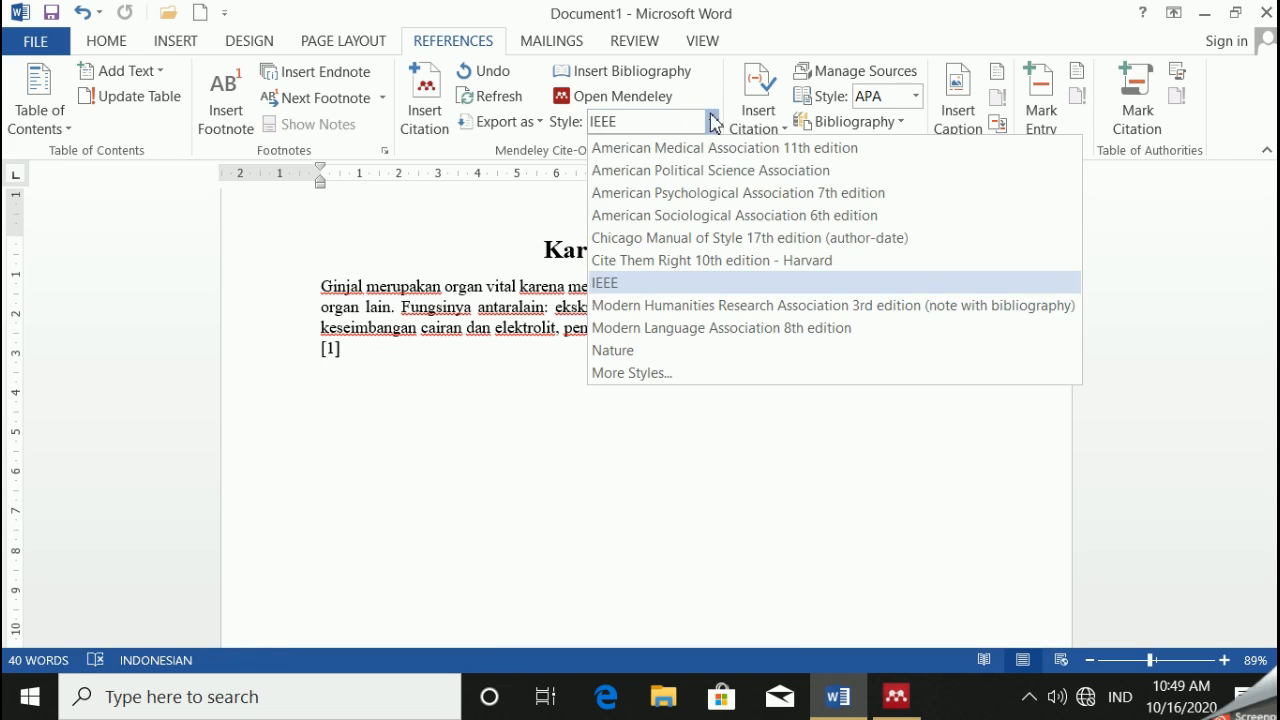
click(689, 260)
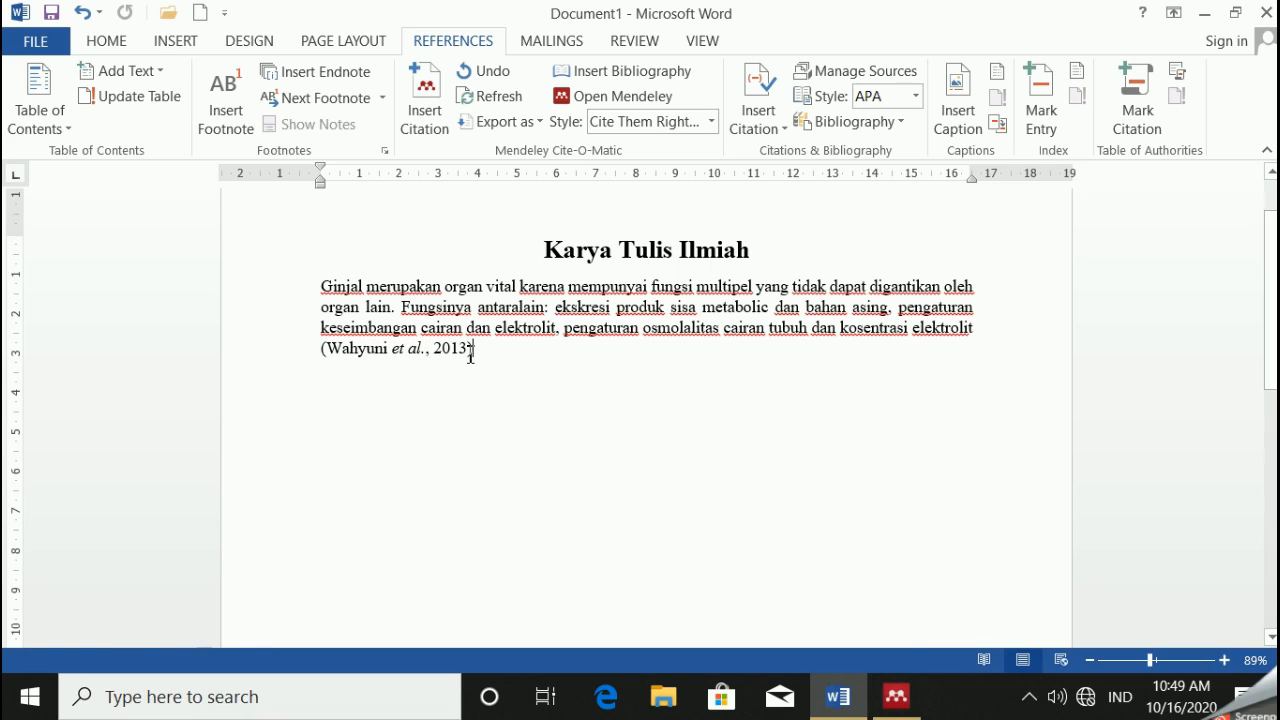
- End the first paragraph with a period and paste the "Molekul air tersusun" paragraph from the clipboard history below it
text(.)
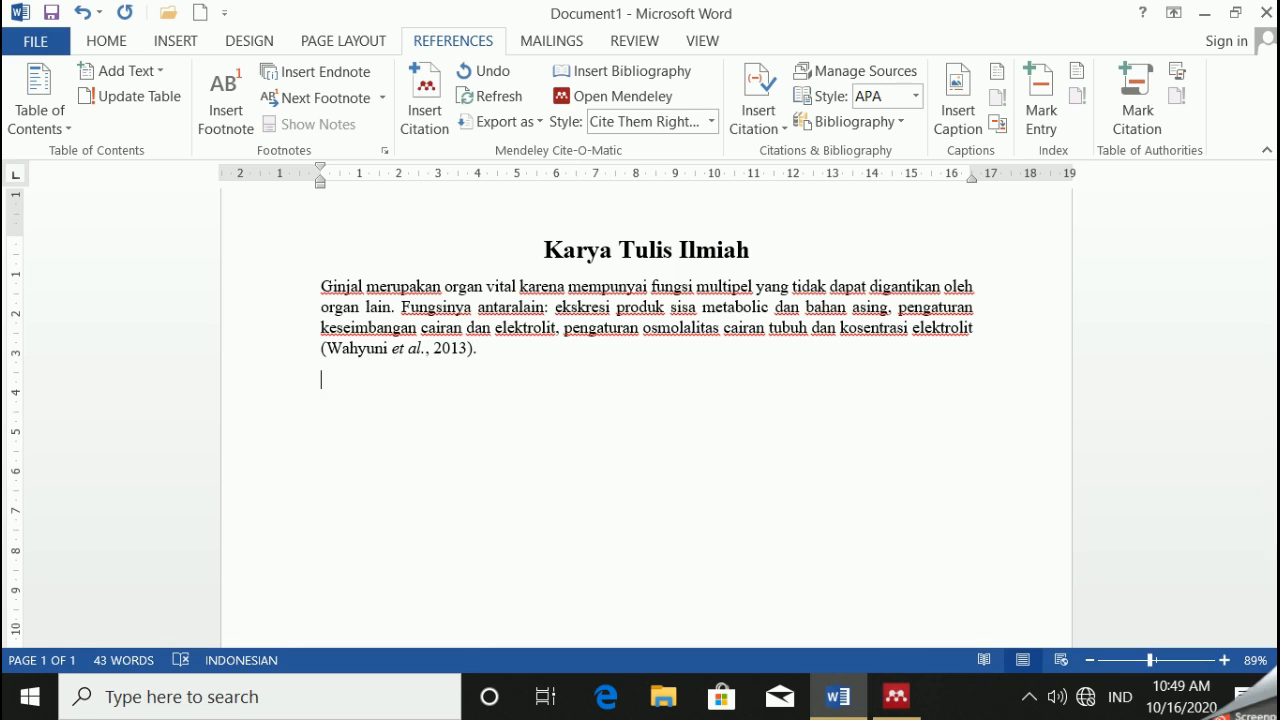
key(super+v)
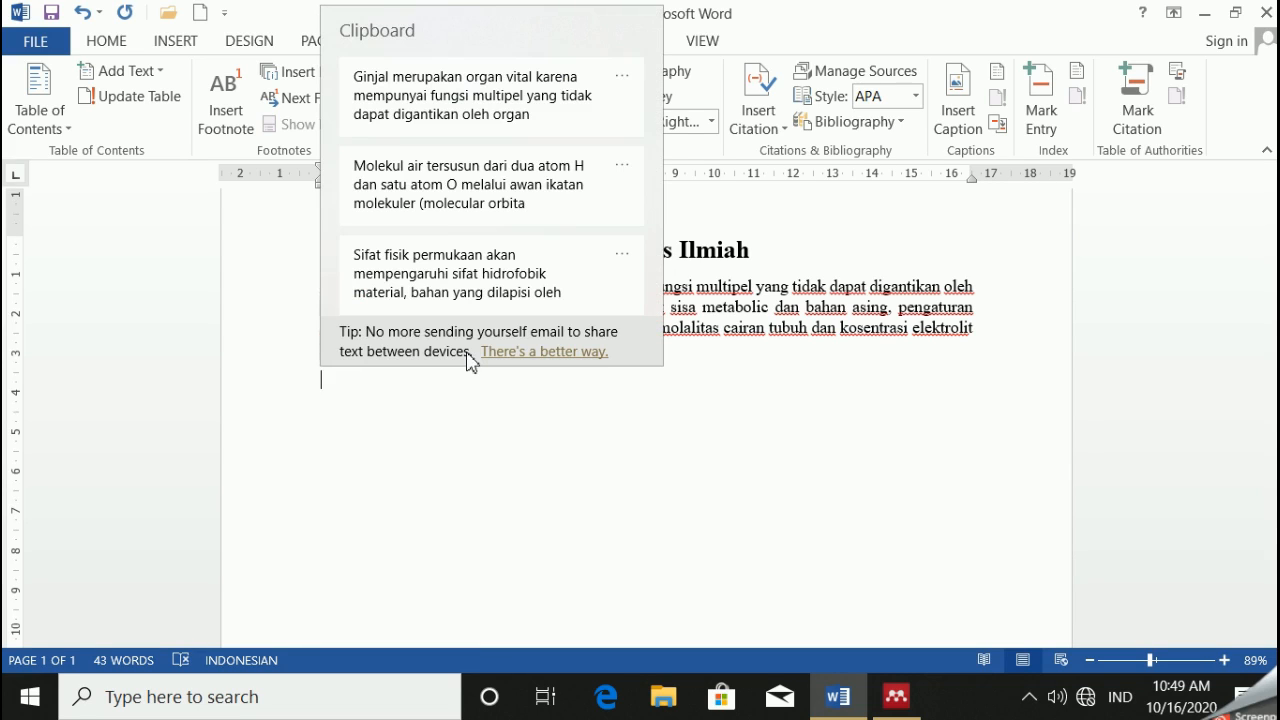
click(436, 215)
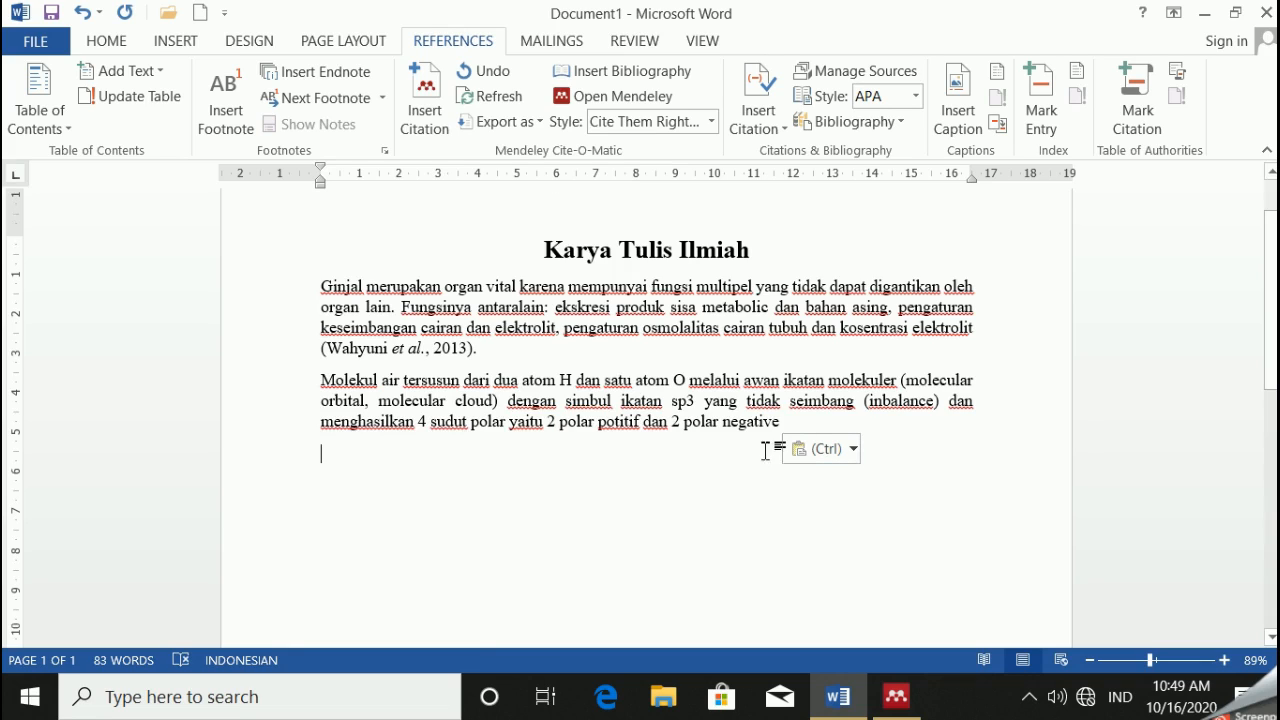
- Cite the 2012 reference "Keterkaitan Berbagai Konsep Interaksi Air dalam Produk Pangan" after "2 polar negative", searching Mendeley for "kete", and add a period
click(423, 120)
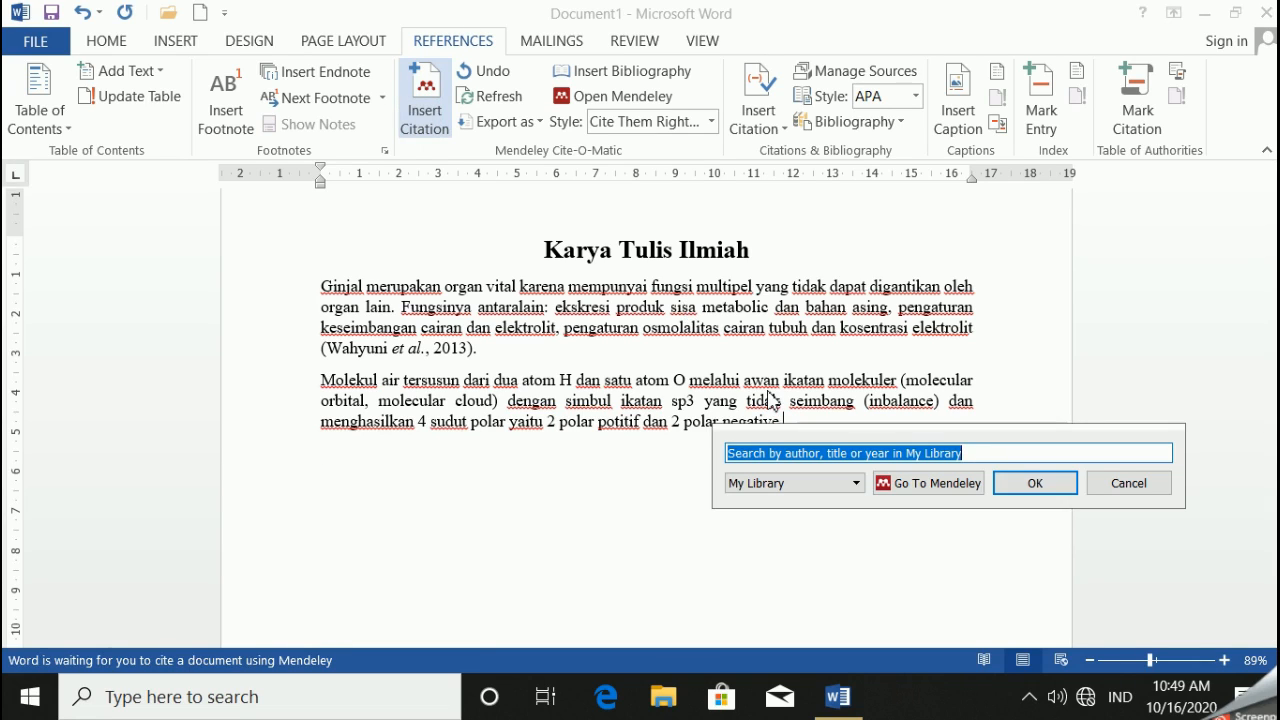
text(kete)
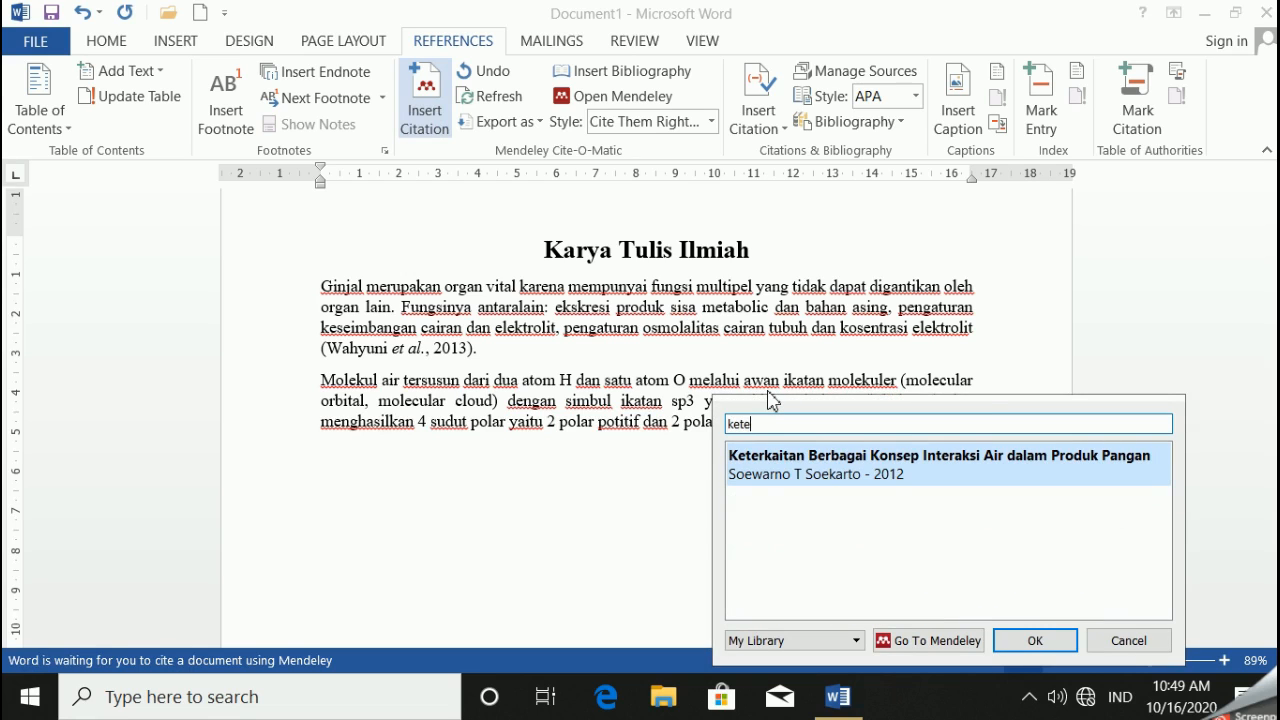
click(800, 468)
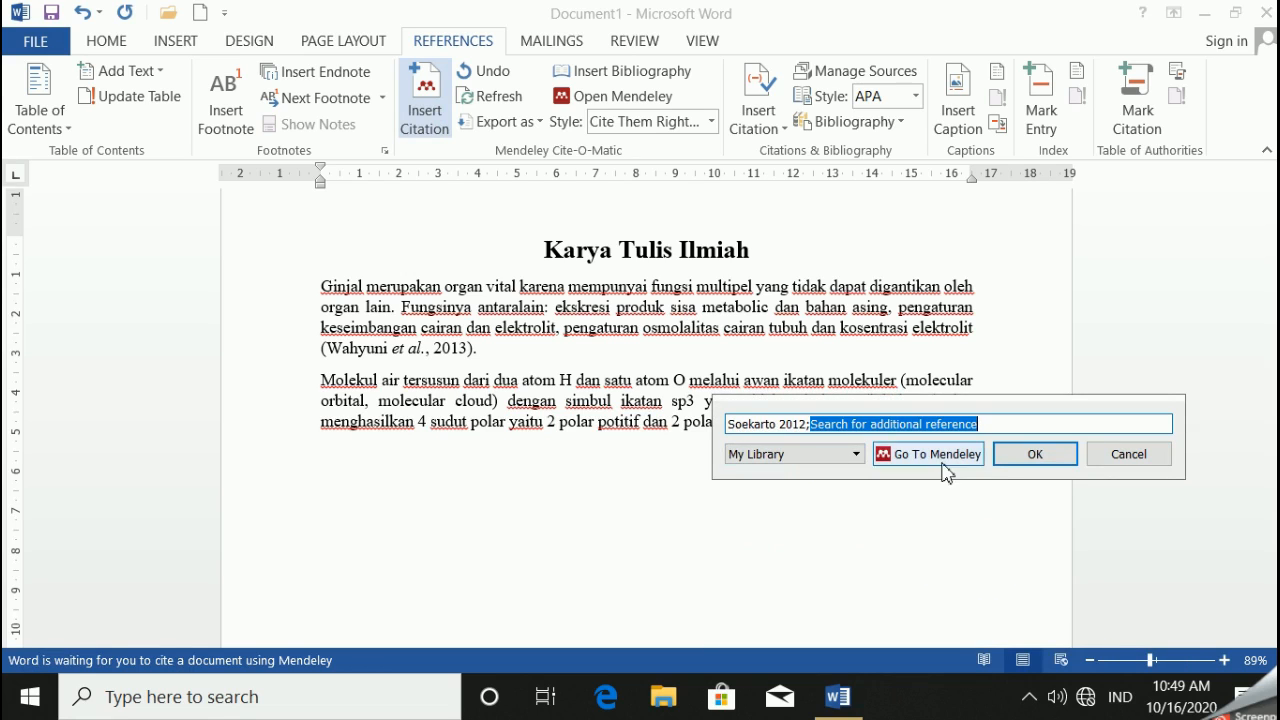
click(1017, 462)
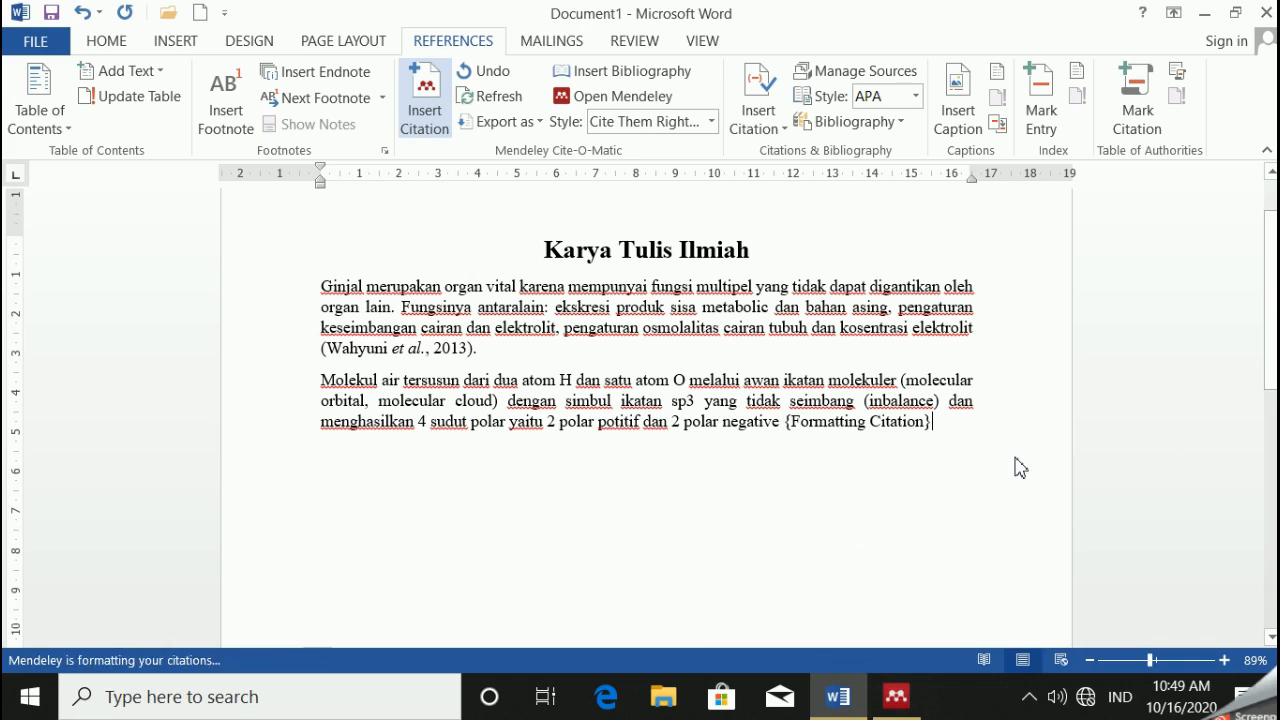
text(.)
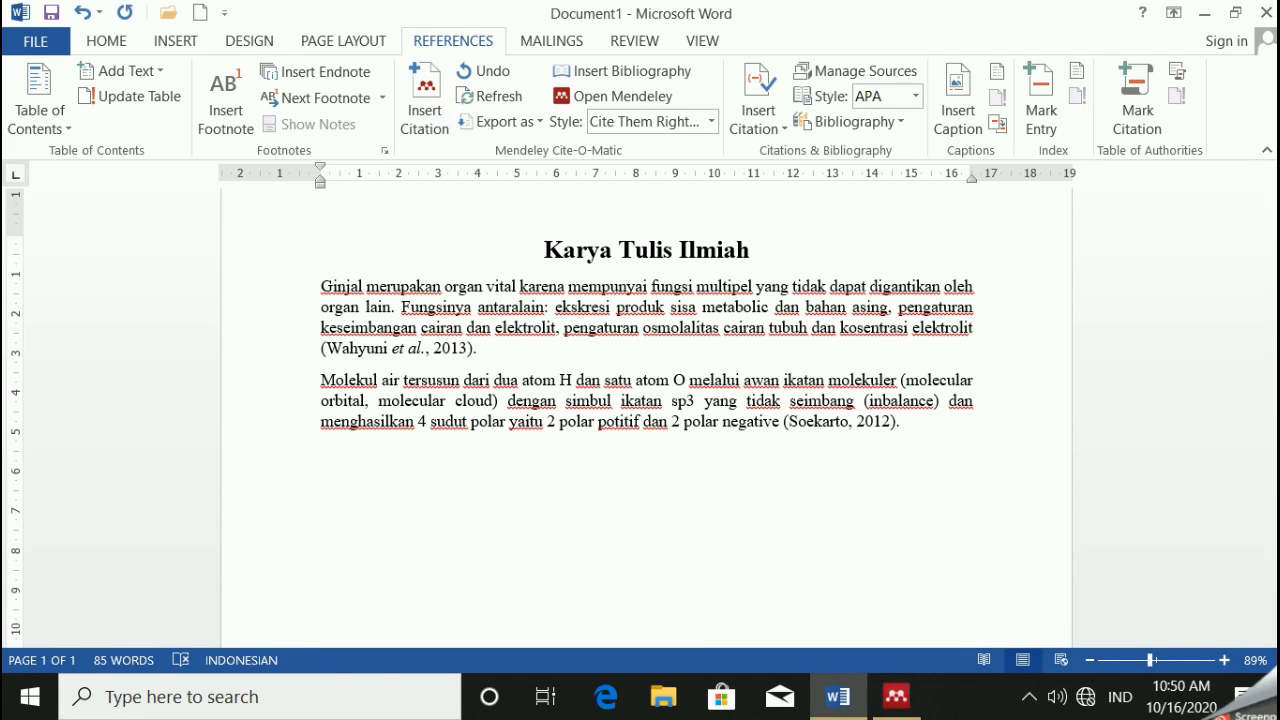
- Paste the "Sifat fisik permukaan" paragraph from the clipboard history as a new third paragraph
key(Return)
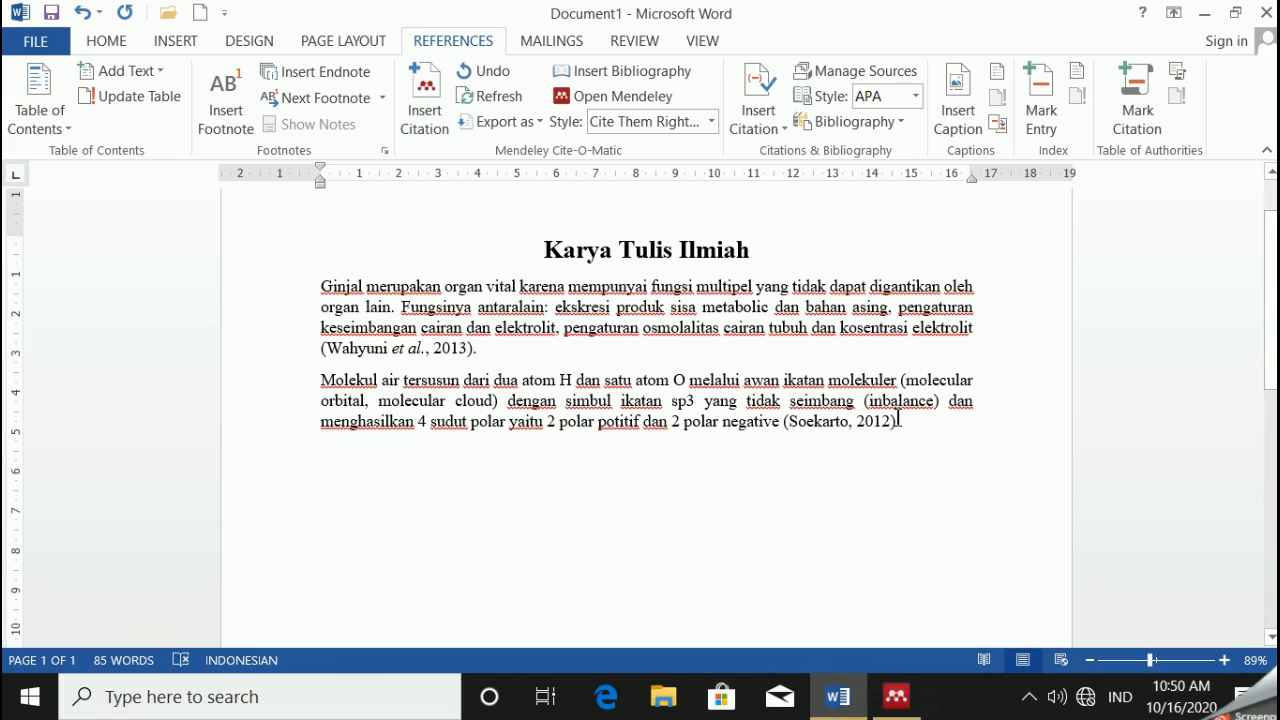
key(super+v)
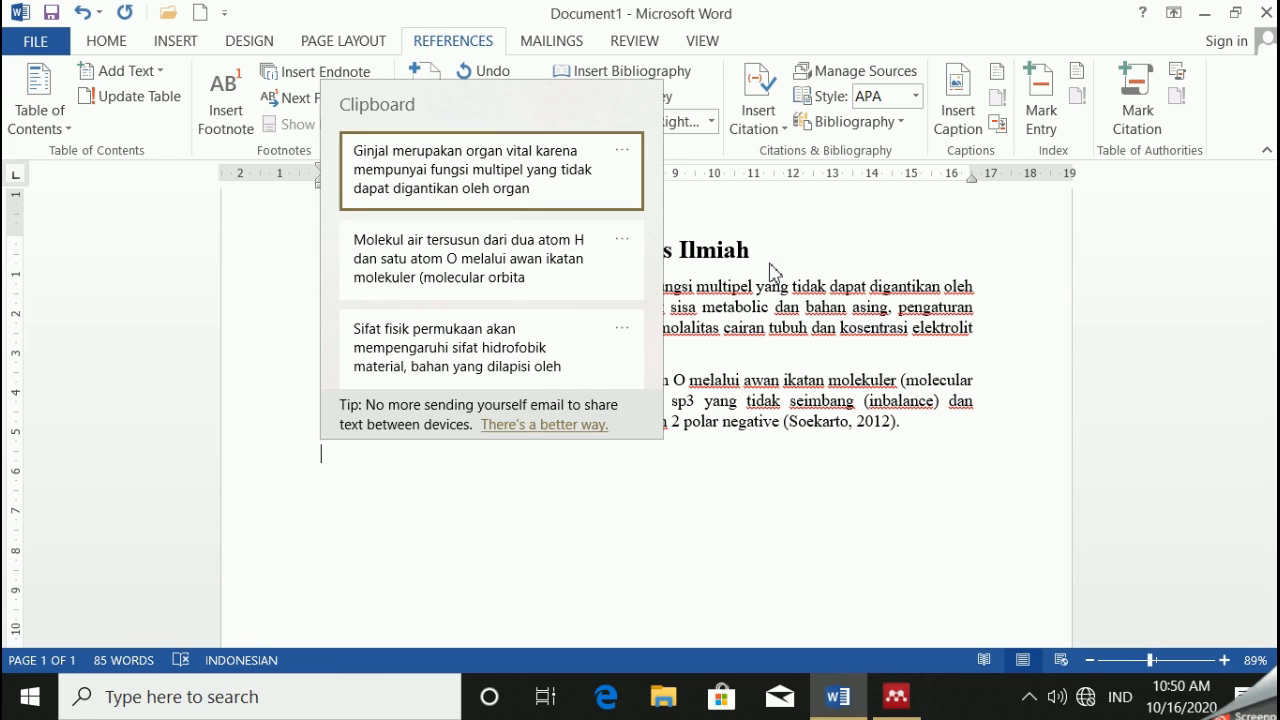
click(530, 347)
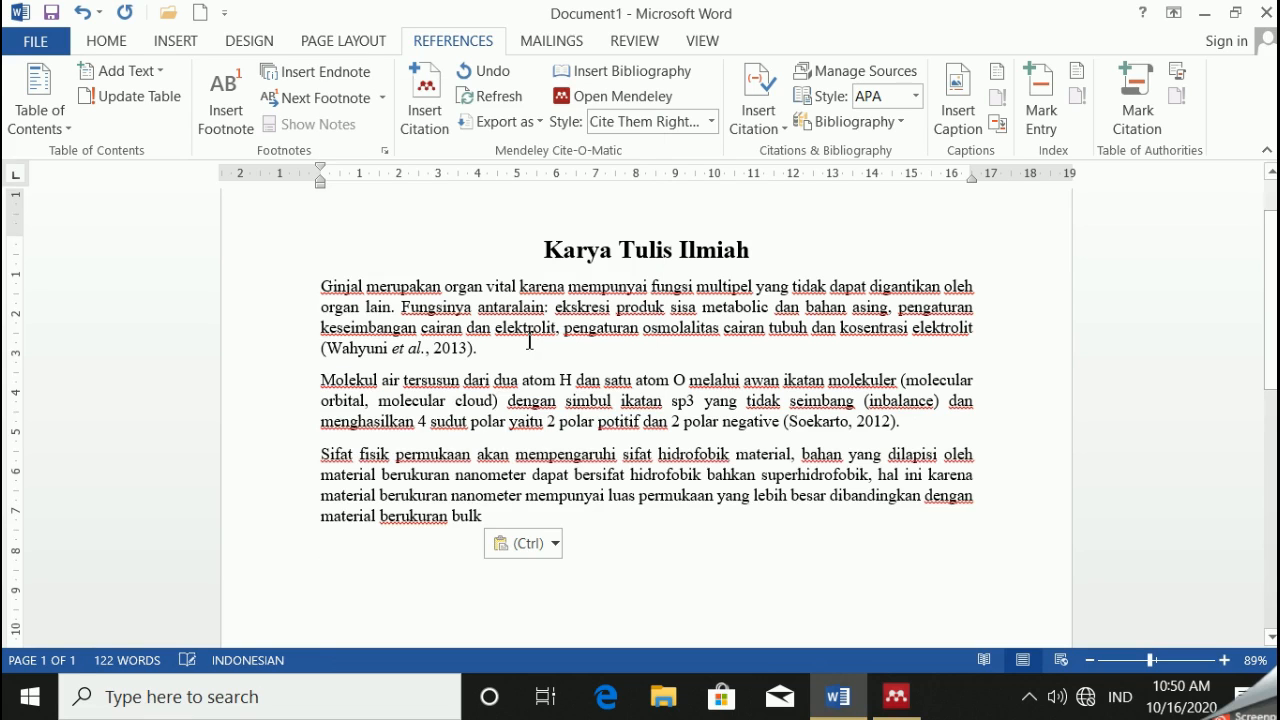
- Cite the 2013 reference "Analisis Sifat Hidrofobik Dan Sifat Optik Lapisan Tipis TiO 2" after "berukuran bulk", searching Mendeley for "hid", and add a period
click(493, 522)
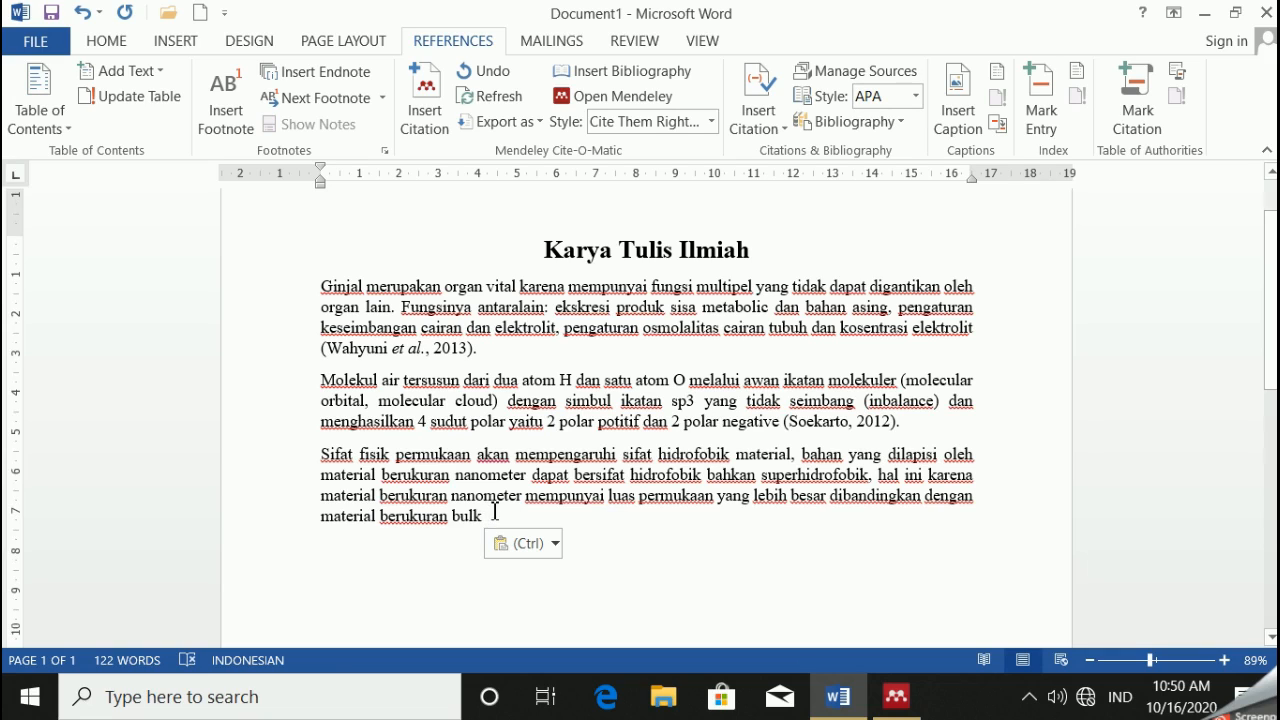
click(437, 118)
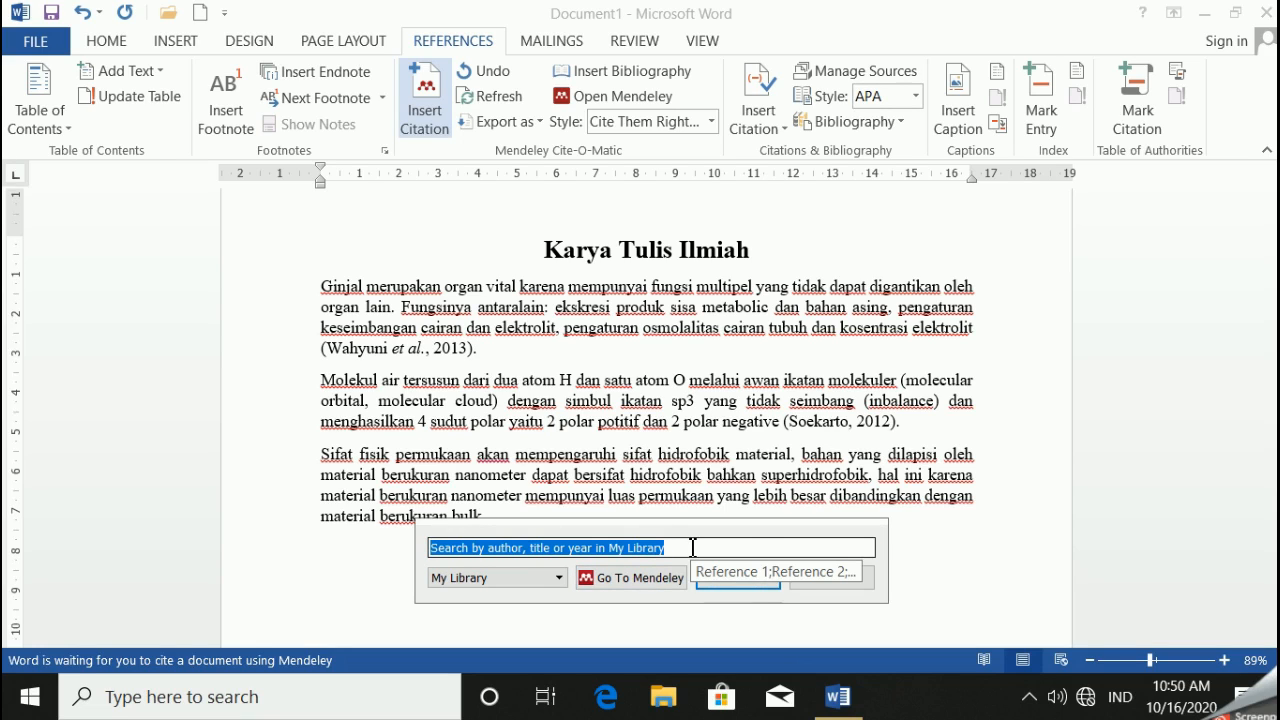
click(692, 548)
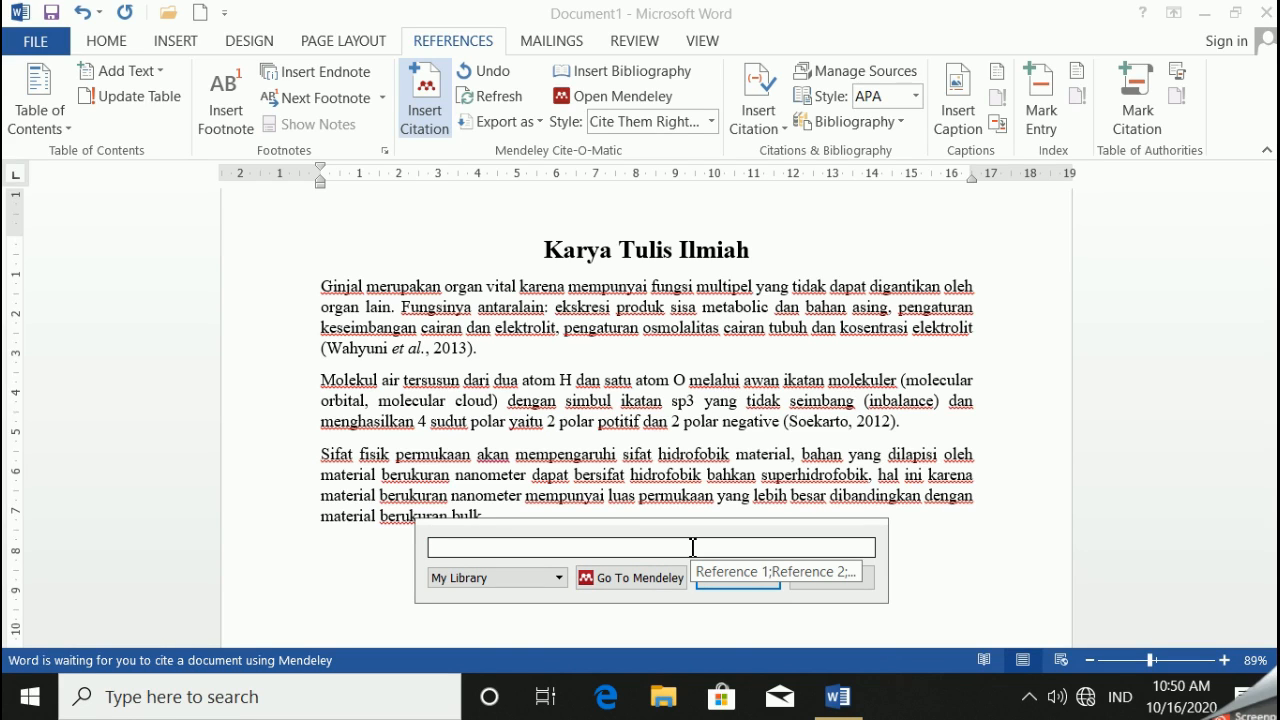
text(hid)
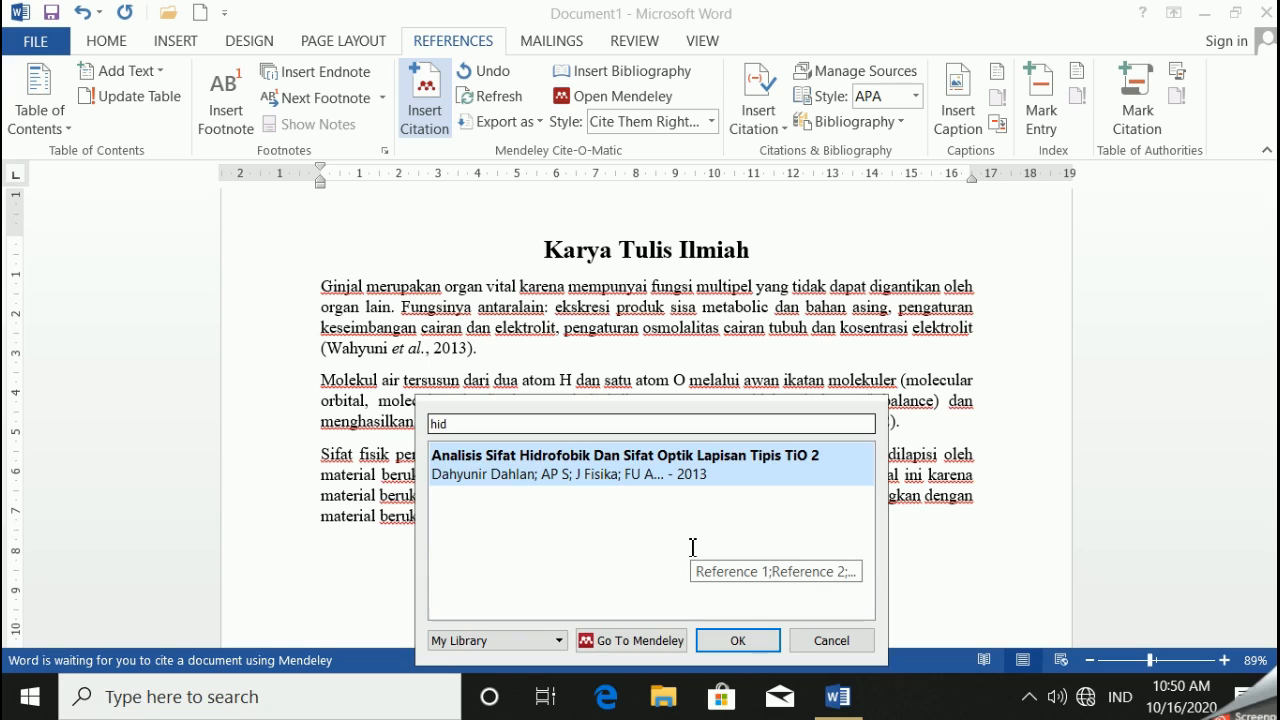
click(626, 486)
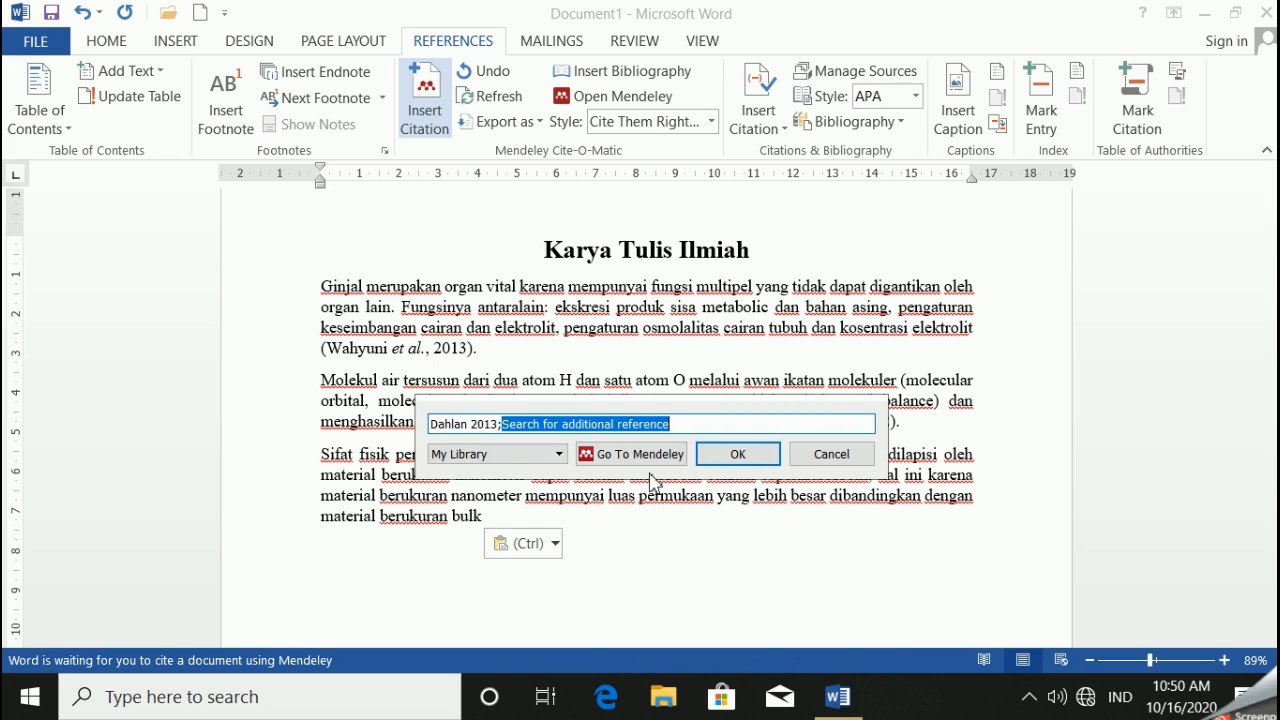
click(730, 455)
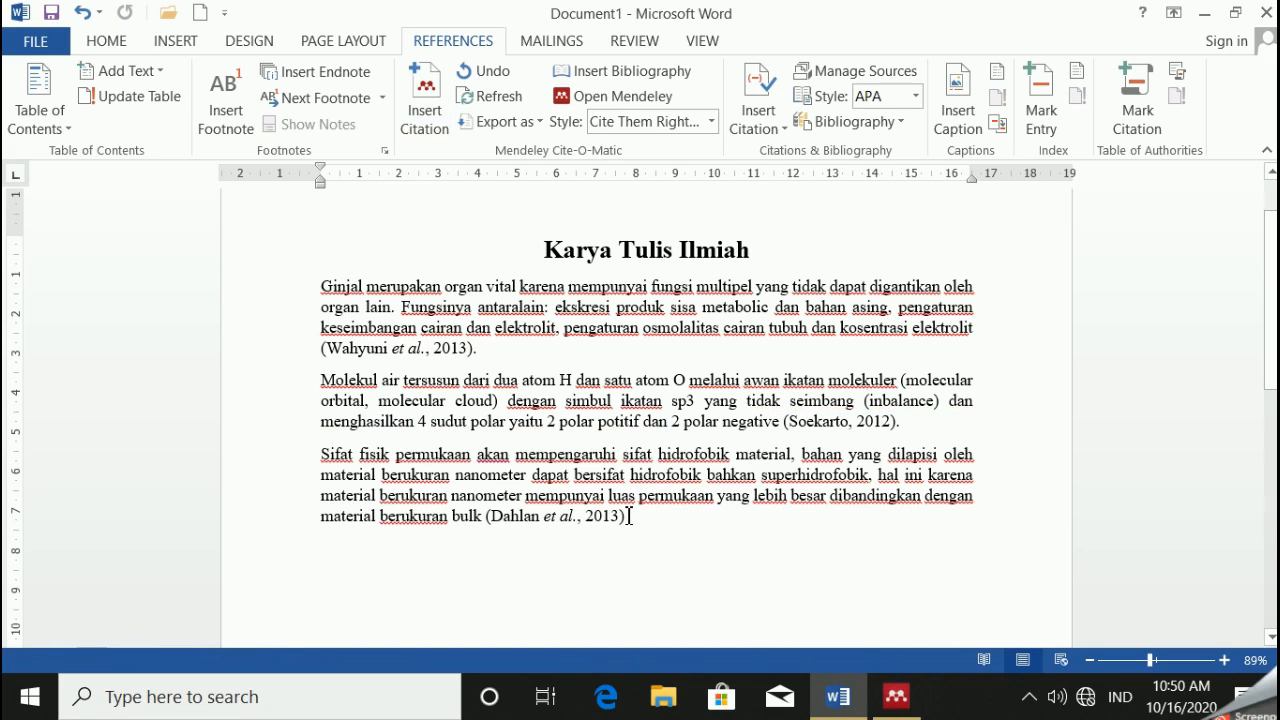
text(.)
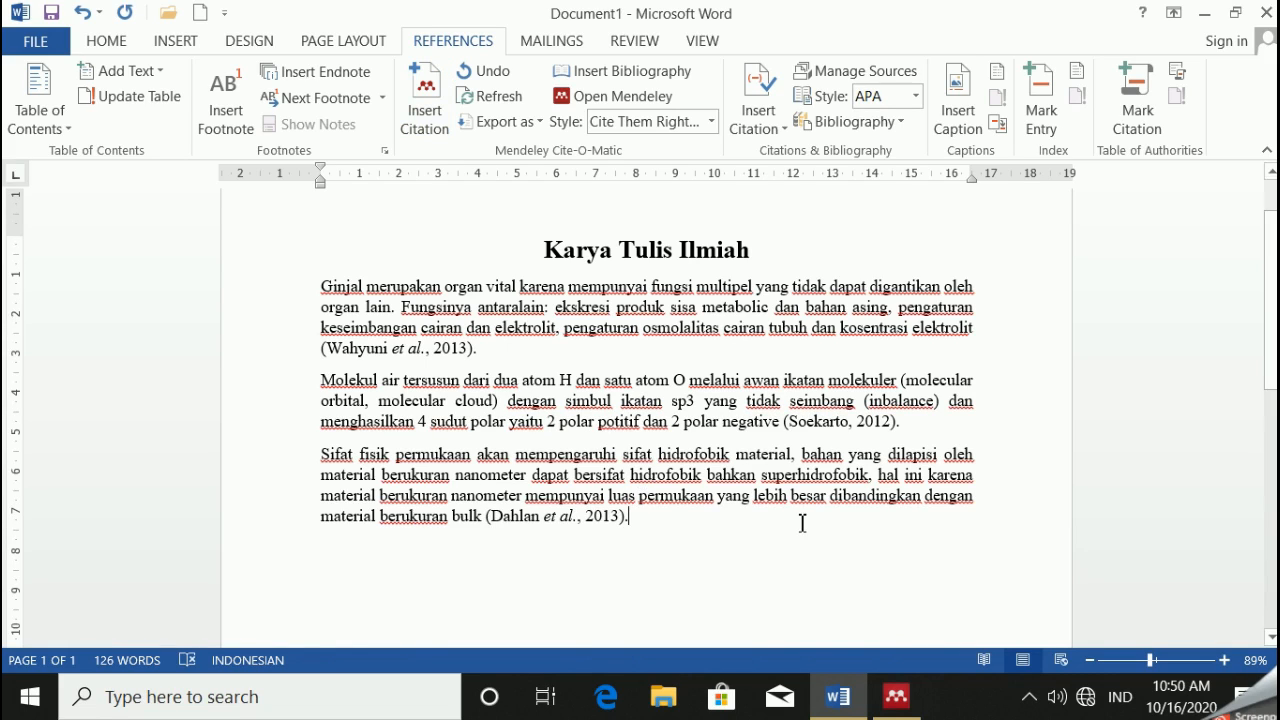
- Paste the "Daftar Pustaka" heading from the clipboard history below the third paragraph
key(Return)
key(super+v)
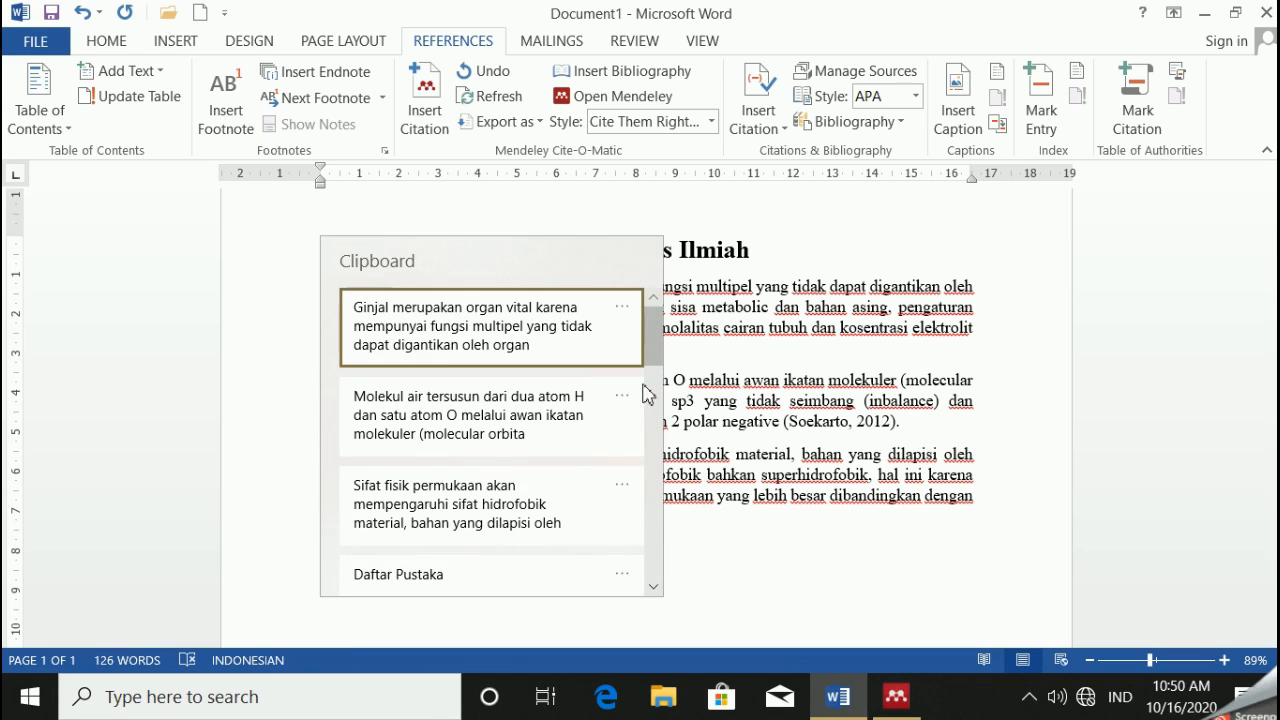
click(403, 578)
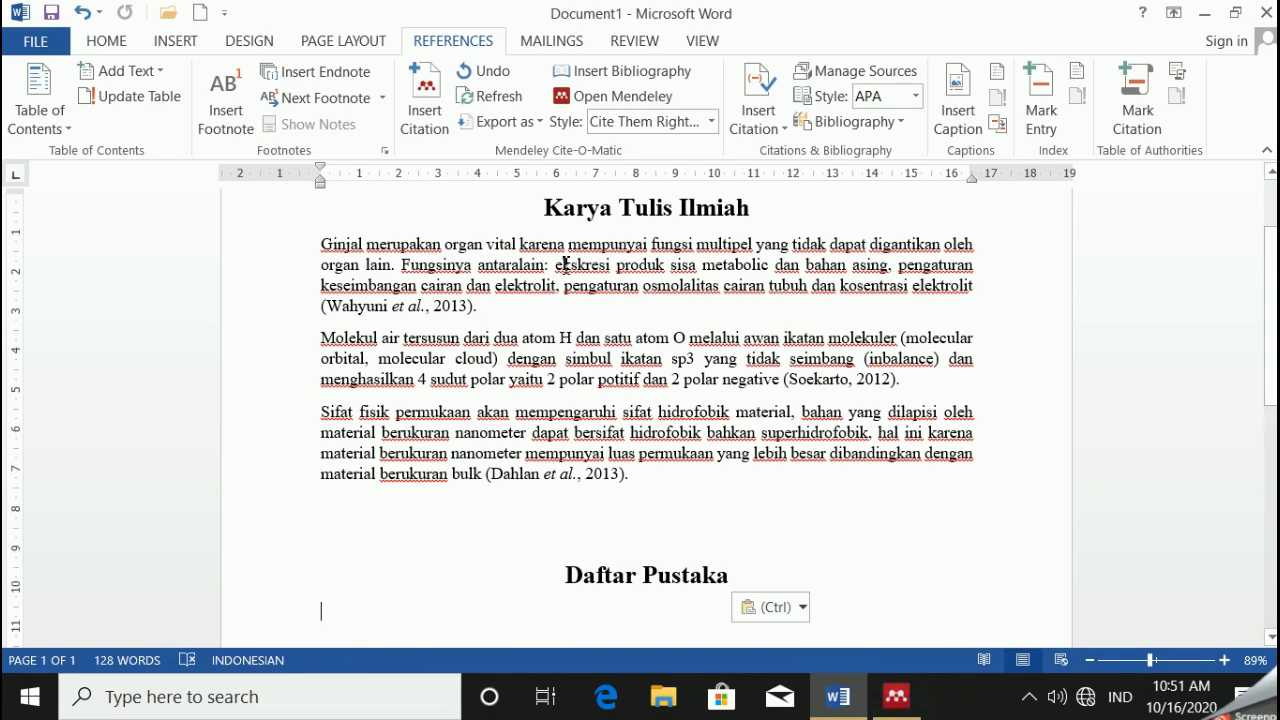
- Insert the Mendeley bibliography below the "Daftar Pustaka" heading and review its entries against the citations in the text
click(588, 80)
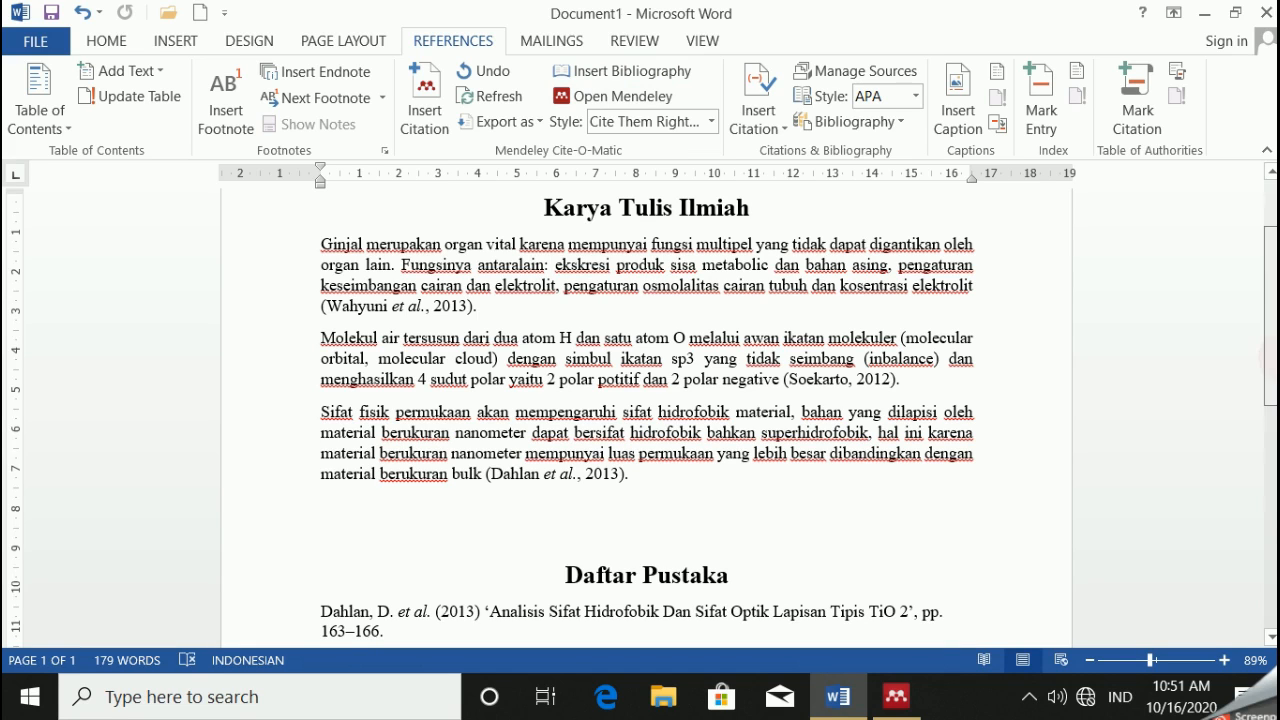
scroll(1272, 444, down, 3)
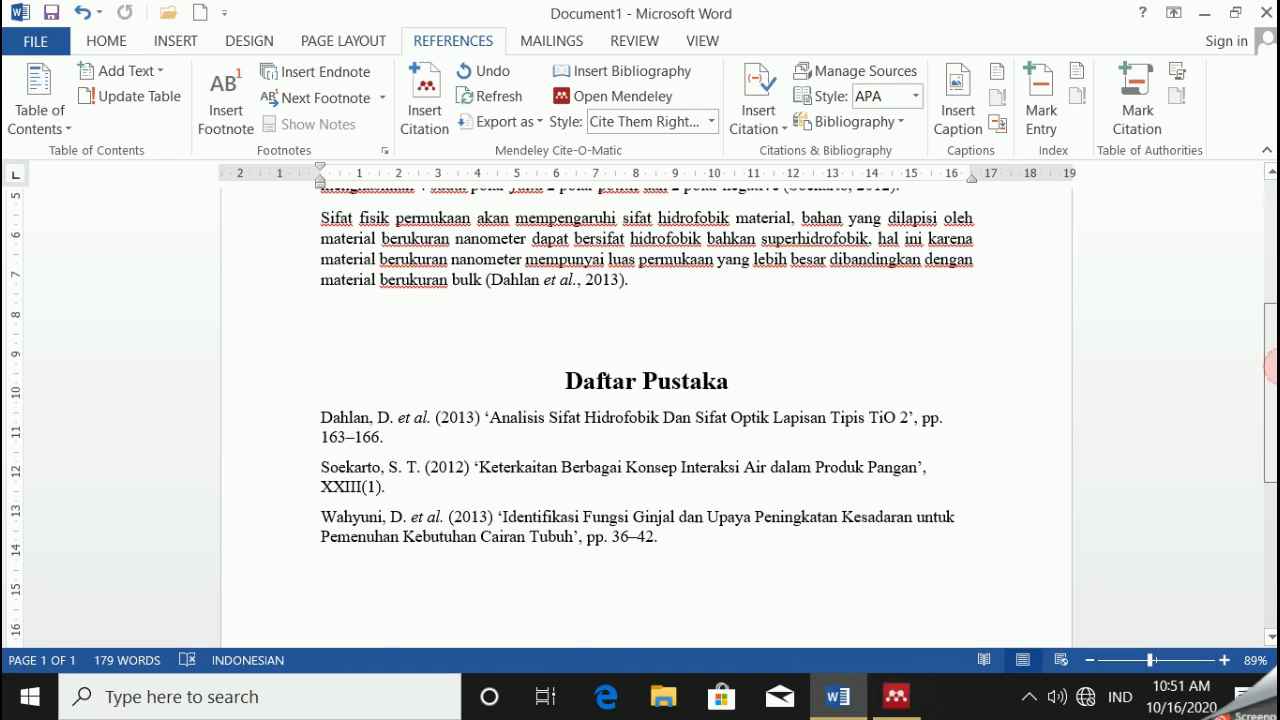
scroll(646, 412, up, 3)
scroll(646, 412, up, 1)
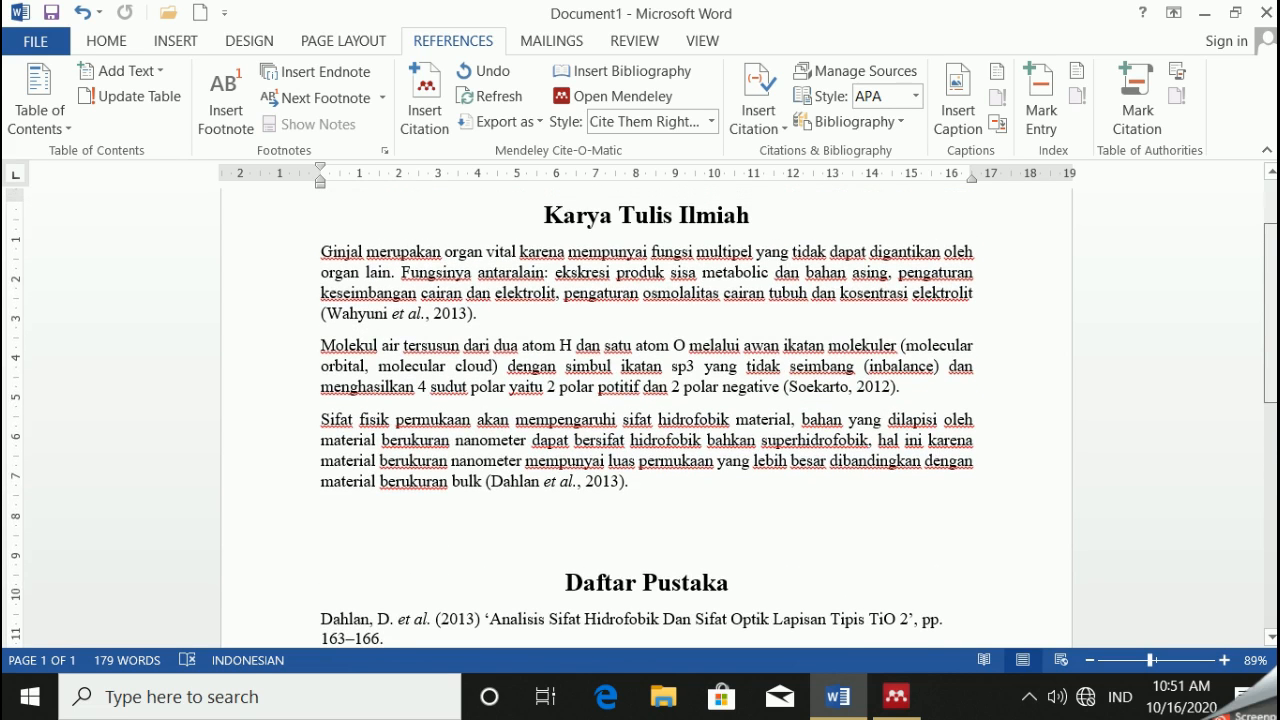
drag(1274, 298, 1272, 363)
mouse_move(1268, 372)
mouse_down()
mouse_move(1260, 241)
mouse_move(1257, 369)
mouse_move(1262, 354)
mouse_up()
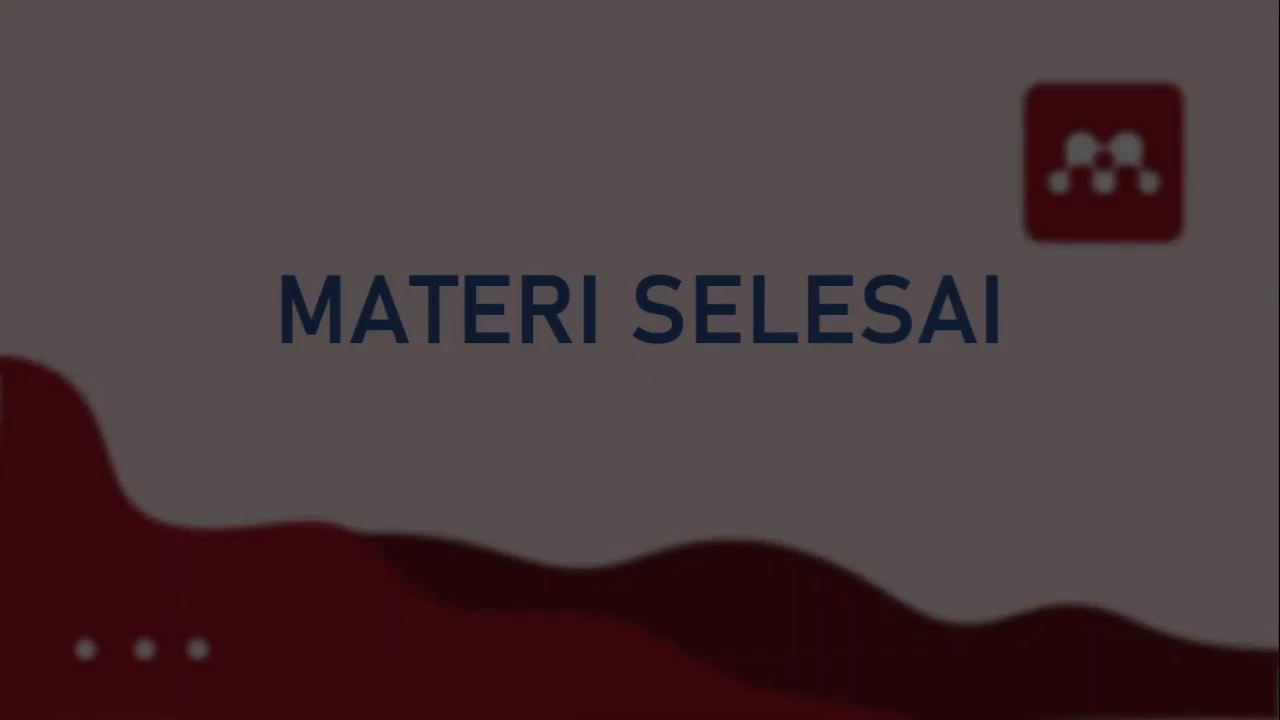